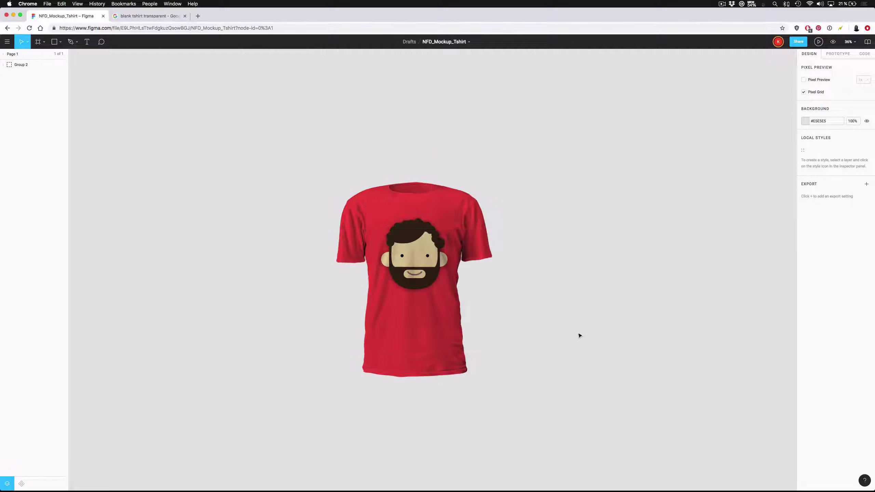
Drag the red bearded-face t-shirt mockup (Group 2) up and to the right on the canvas.
{"action": "left_click", "coordinate": [398, 342]}
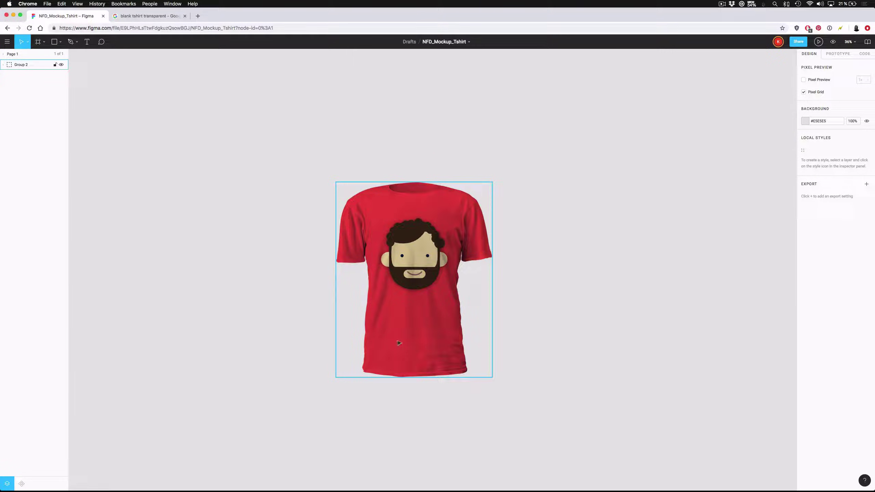
{"action": "left_click_drag", "start_coordinate": [398, 343], "coordinate": [620, 263]}
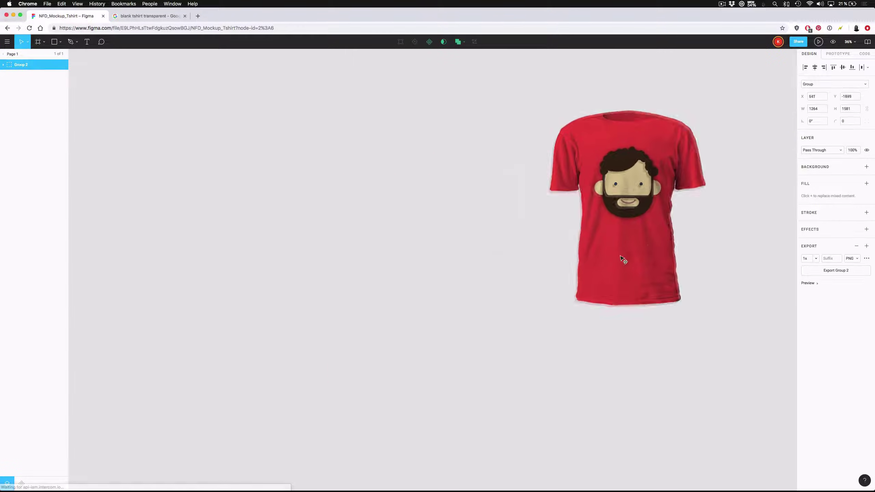
Browse the blank t-shirt image results and preview grey tee candidates.
{"action": "left_click", "coordinate": [146, 16]}
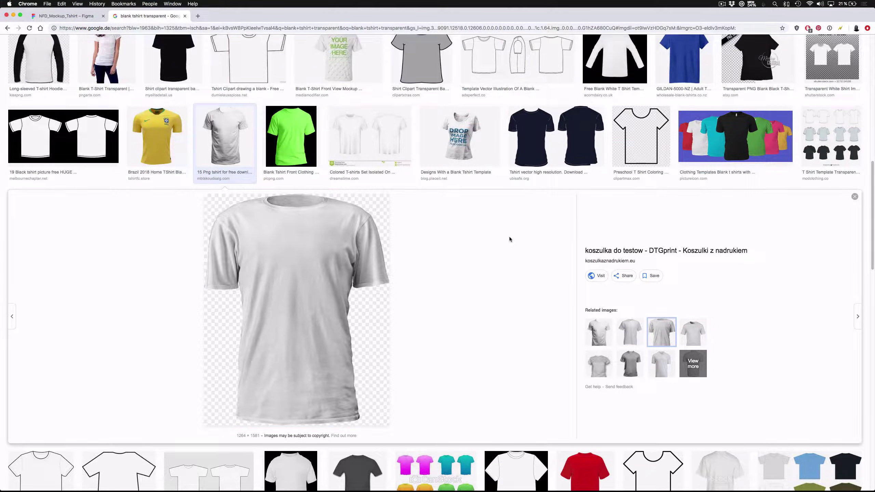
{"action": "scroll", "coordinate": [530, 301], "scroll_direction": "up", "scroll_amount": 15}
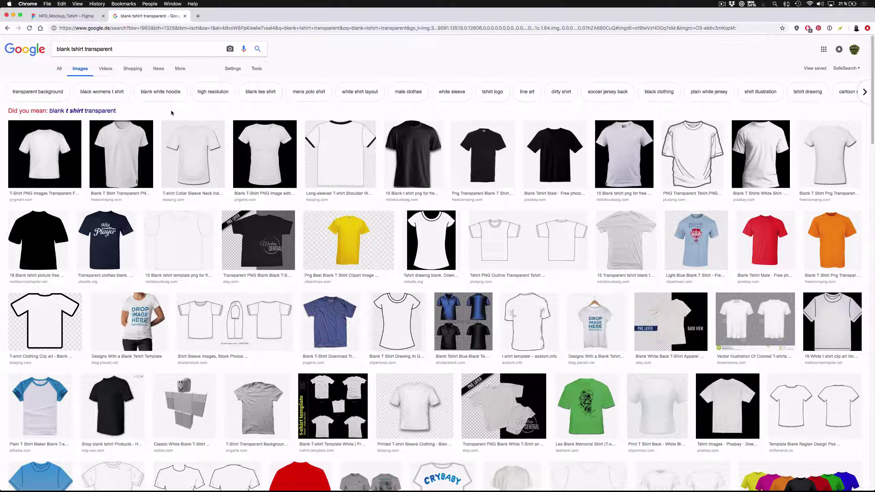
{"action": "scroll", "coordinate": [379, 172], "scroll_direction": "down", "scroll_amount": 1}
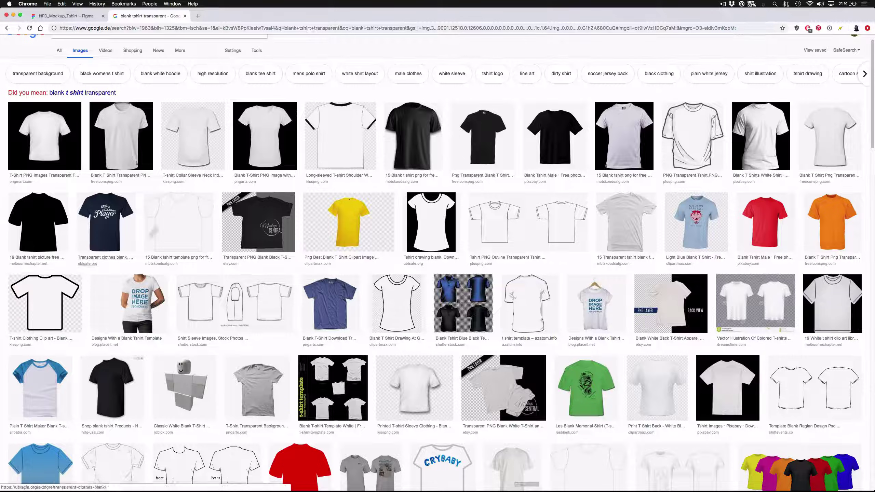
{"action": "scroll", "coordinate": [179, 220], "scroll_direction": "down", "scroll_amount": 3}
{"action": "scroll", "coordinate": [320, 252], "scroll_direction": "down", "scroll_amount": 8}
{"action": "left_click", "coordinate": [225, 221]}
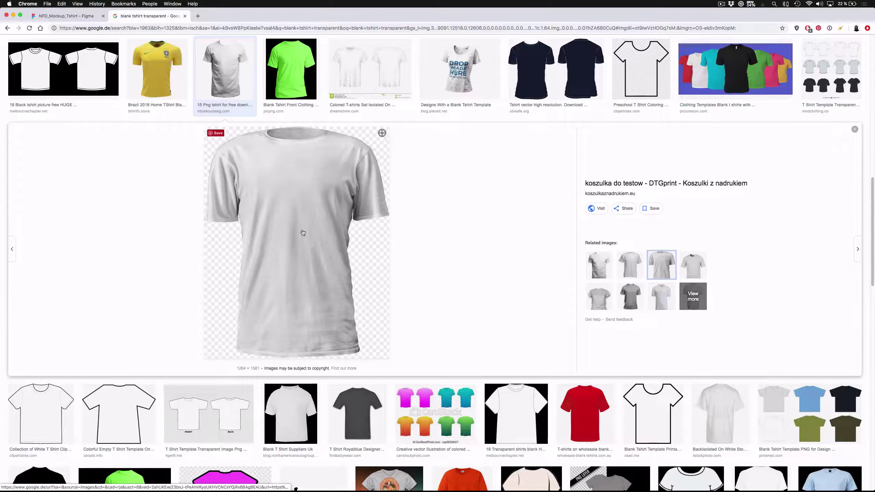
{"action": "left_click_drag", "start_coordinate": [302, 232], "coordinate": [331, 320]}
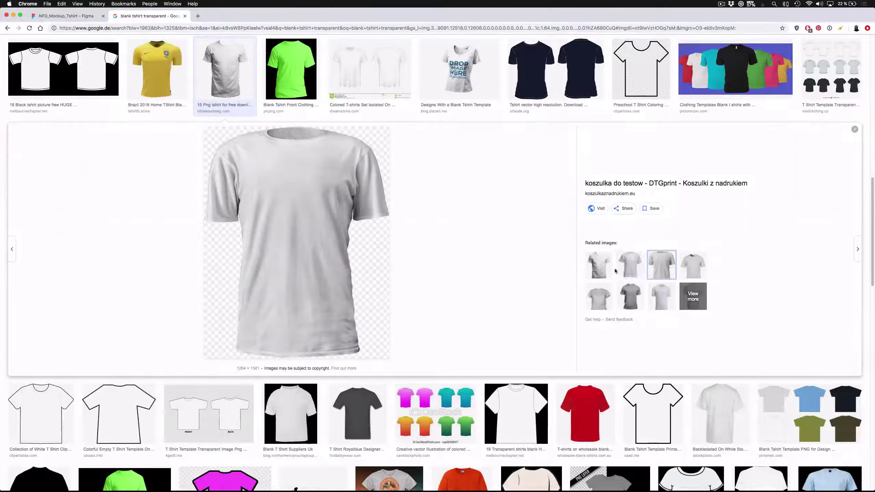
{"action": "left_click", "coordinate": [618, 271]}
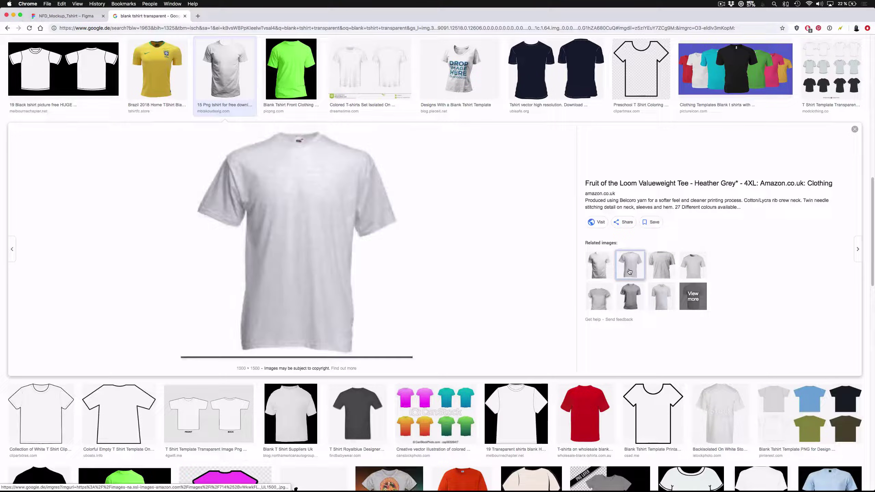
{"action": "left_click_drag", "start_coordinate": [296, 209], "coordinate": [396, 311]}
Copy the transparent grey t-shirt image from its preview.
{"action": "scroll", "coordinate": [395, 285], "scroll_direction": "down", "scroll_amount": 10}
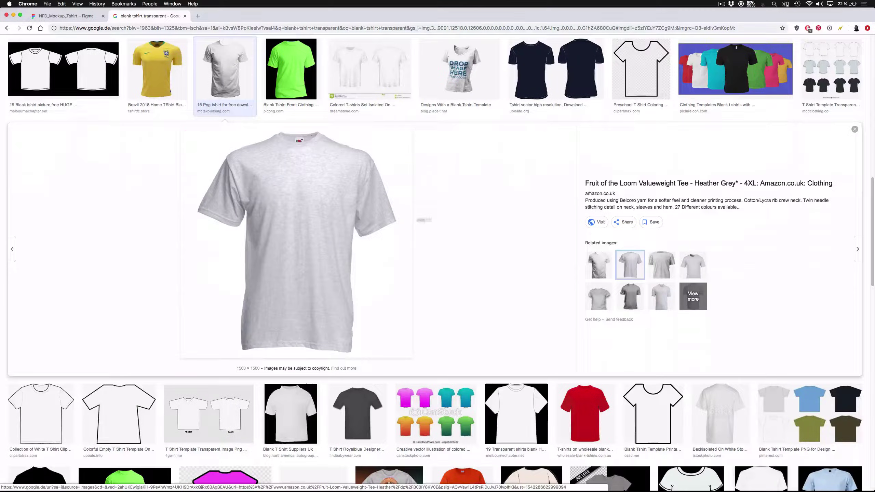
{"action": "left_click", "coordinate": [659, 265]}
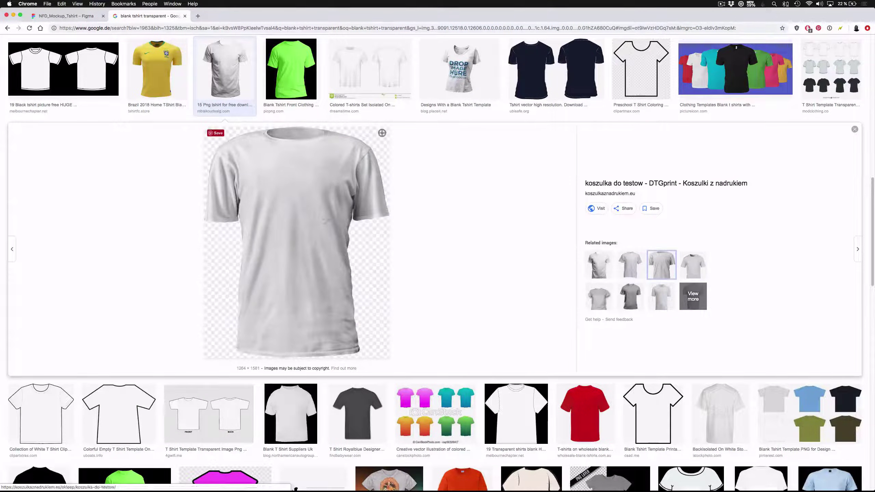
{"action": "left_click_drag", "start_coordinate": [310, 223], "coordinate": [359, 246]}
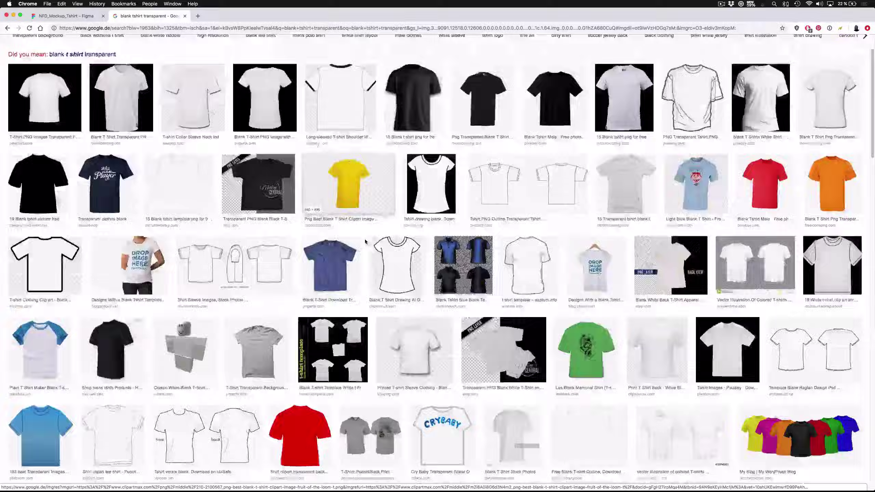
{"action": "scroll", "coordinate": [344, 241], "scroll_direction": "down", "scroll_amount": 10}
{"action": "right_click", "coordinate": [308, 207]}
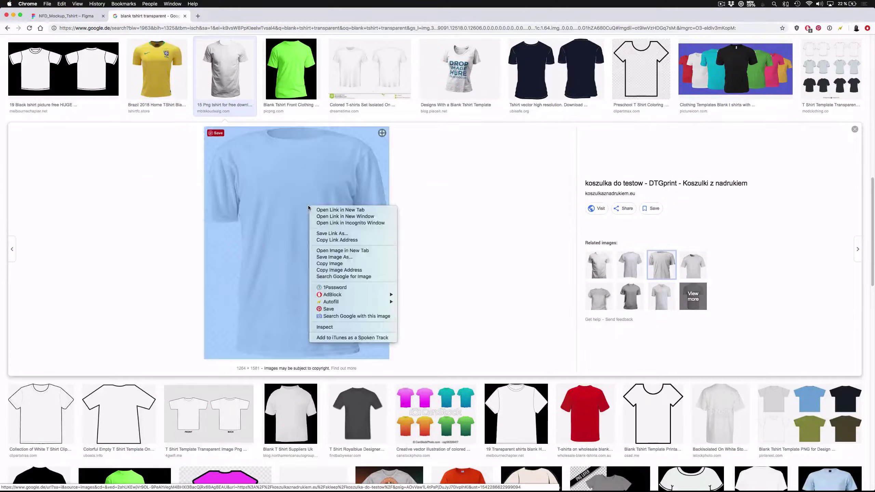
{"action": "left_click", "coordinate": [329, 264]}
Paste the copied t-shirt image into Figma and move it left of the red mockup.
{"action": "left_click", "coordinate": [83, 16]}
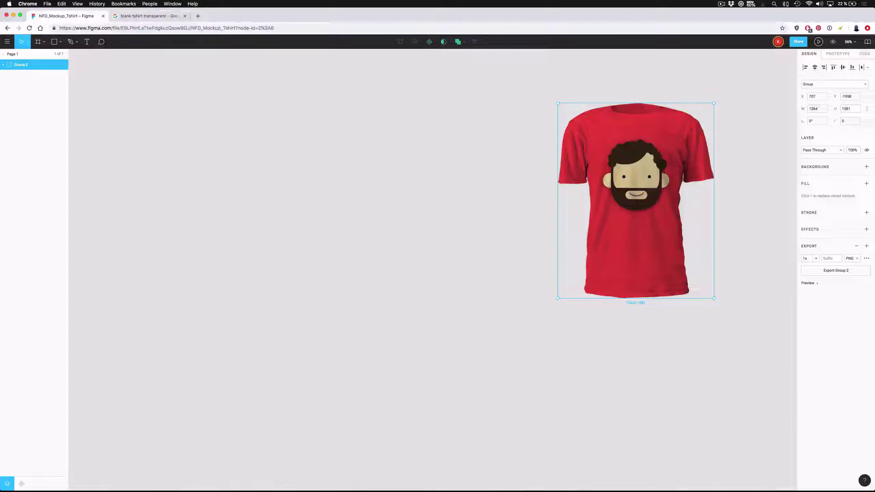
{"action": "left_click", "coordinate": [309, 159]}
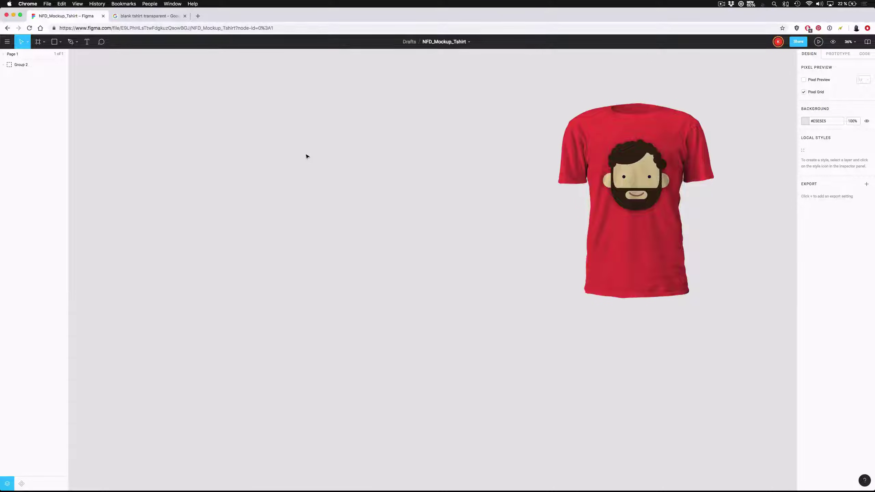
{"action": "key", "text": "cmd+v"}
{"action": "left_click", "coordinate": [520, 245]}
{"action": "left_click_drag", "start_coordinate": [416, 243], "coordinate": [221, 213]}
Alt-drag a duplicate of the t-shirt image right beside the original.
{"action": "left_click", "coordinate": [373, 234]}
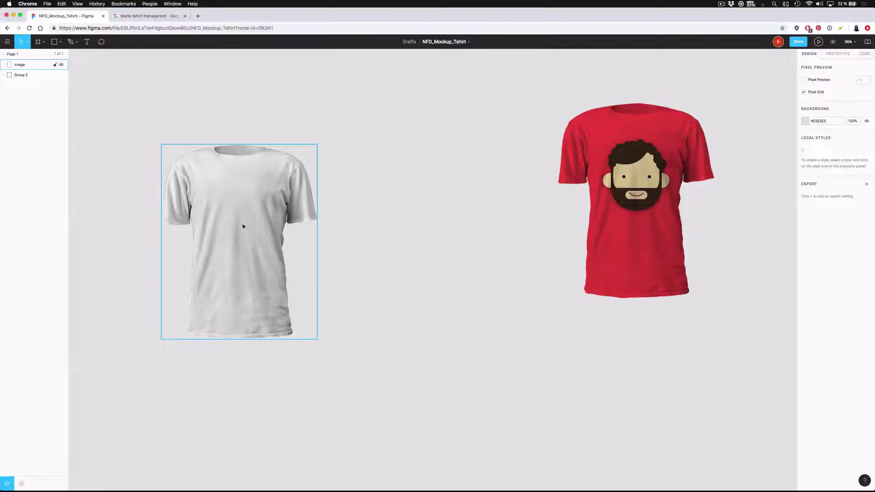
{"action": "left_click_drag", "start_coordinate": [243, 226], "coordinate": [418, 226]}
{"action": "left_click", "coordinate": [493, 357]}
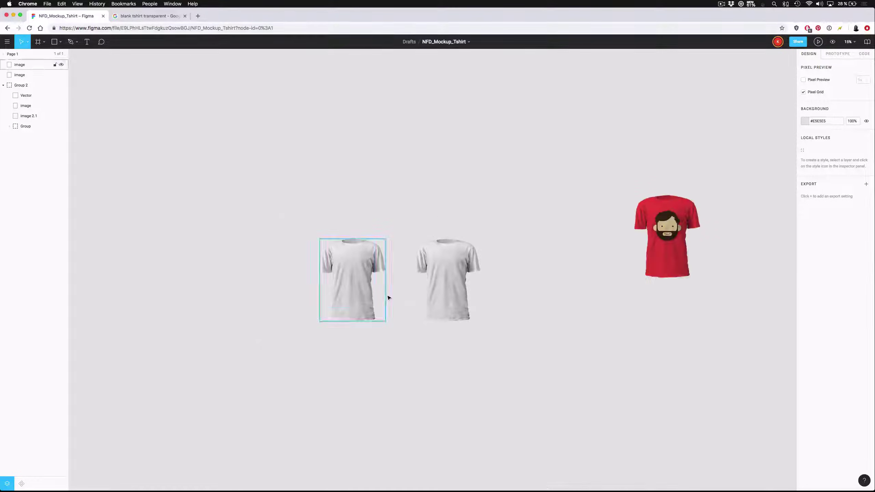
Draw a grey rectangle covering the left t-shirt image.
{"action": "scroll", "coordinate": [313, 291], "scroll_direction": "up", "scroll_amount": 10}
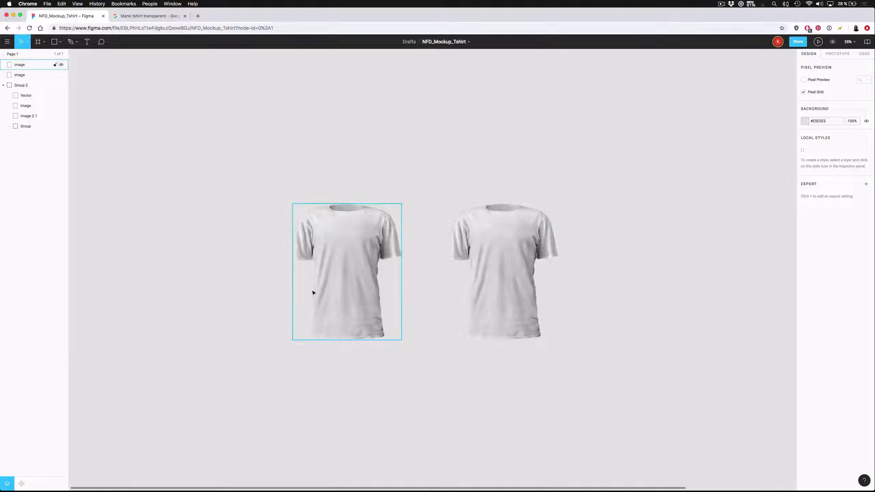
{"action": "scroll", "coordinate": [314, 291], "scroll_direction": "down", "scroll_amount": 3}
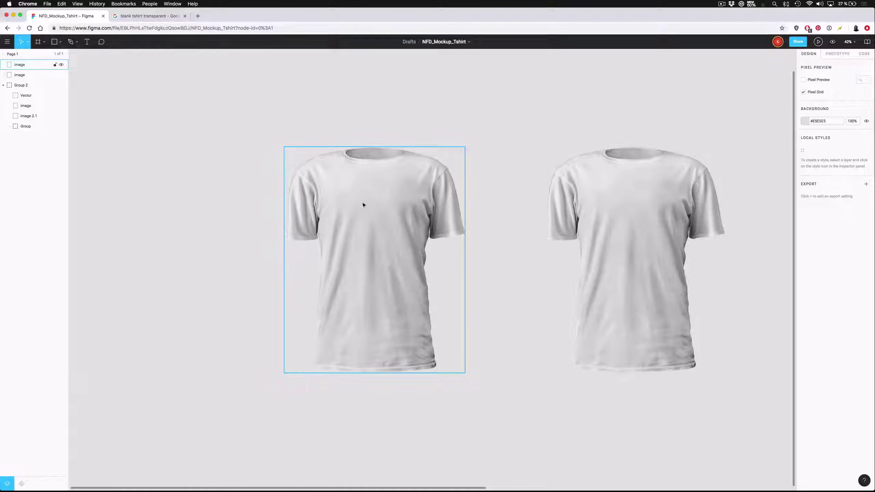
{"action": "left_click", "coordinate": [54, 42]}
{"action": "left_click", "coordinate": [60, 42]}
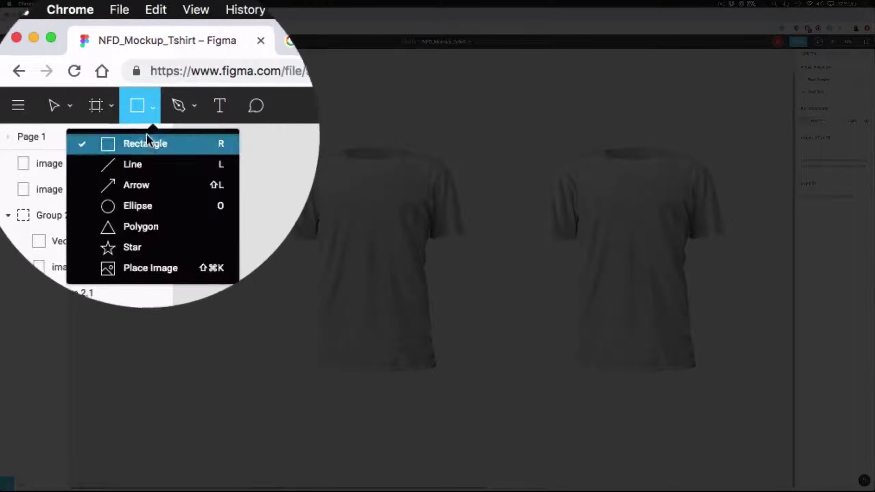
{"action": "left_click", "coordinate": [58, 53]}
{"action": "mouse_move", "coordinate": [224, 86]}
{"action": "left_mouse_down"}
{"action": "mouse_move", "coordinate": [339, 208]}
{"action": "mouse_move", "coordinate": [402, 353]}
{"action": "mouse_move", "coordinate": [436, 395]}
{"action": "mouse_move", "coordinate": [449, 387]}
{"action": "left_mouse_up"}
{"action": "left_click_drag", "start_coordinate": [371, 270], "coordinate": [365, 274]}
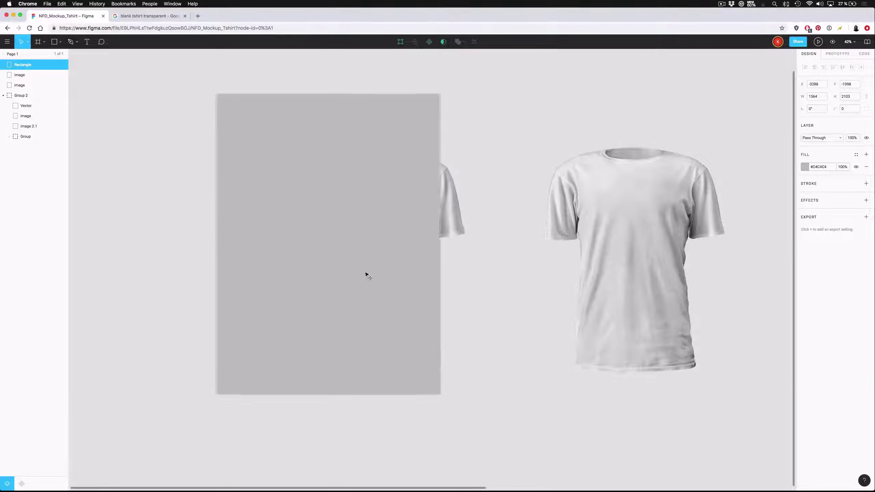
Group the rectangle with the t-shirt image and use the image as a mask.
{"action": "left_click", "coordinate": [455, 190]}
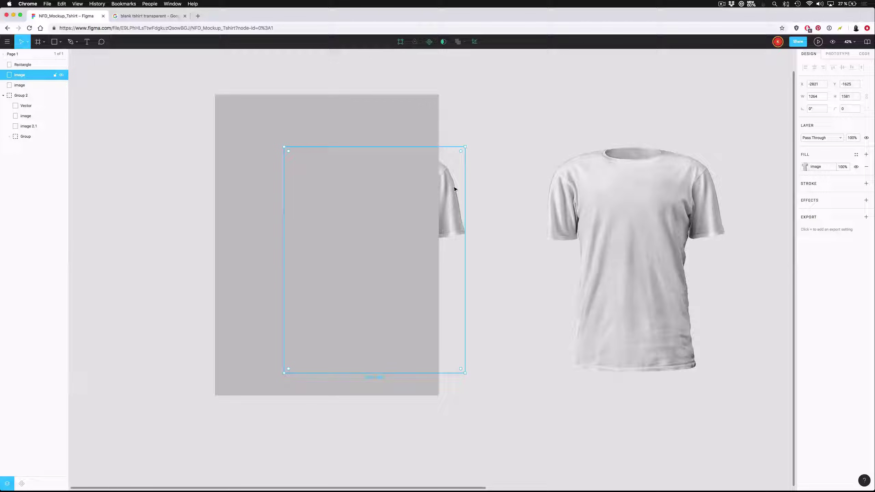
{"action": "left_click", "coordinate": [344, 110], "text": "shift"}
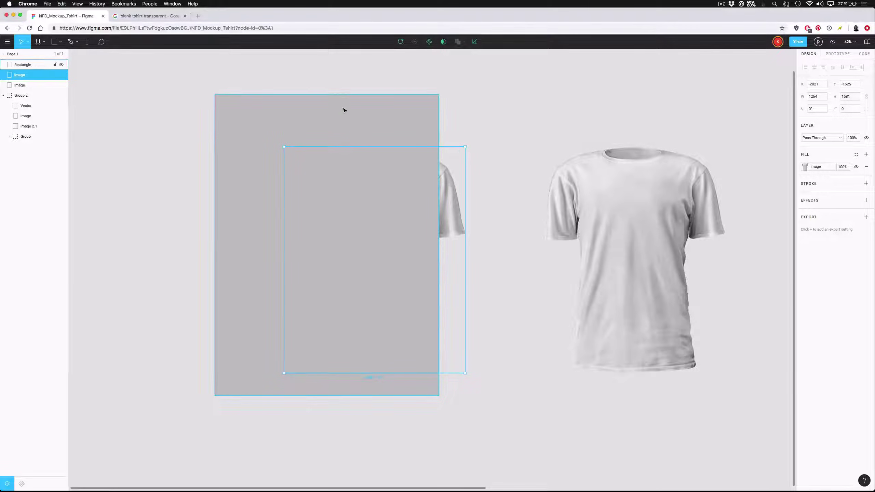
{"action": "key", "text": "super+g"}
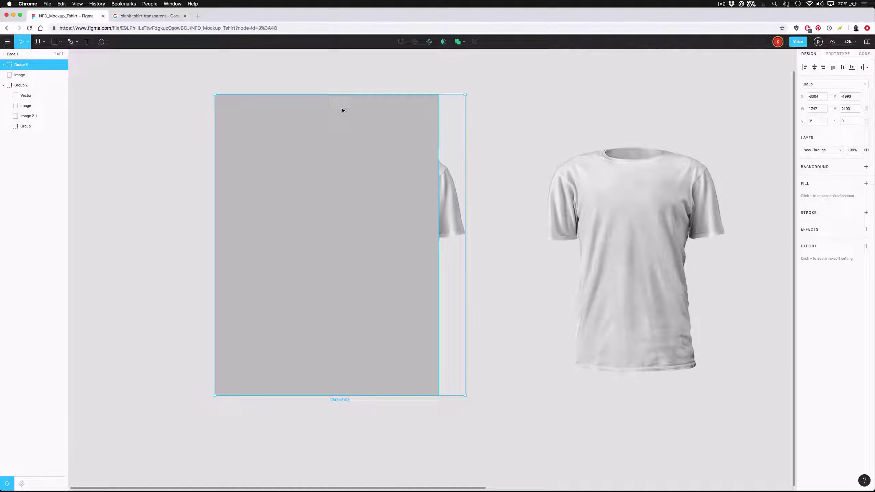
{"action": "left_click", "coordinate": [492, 157]}
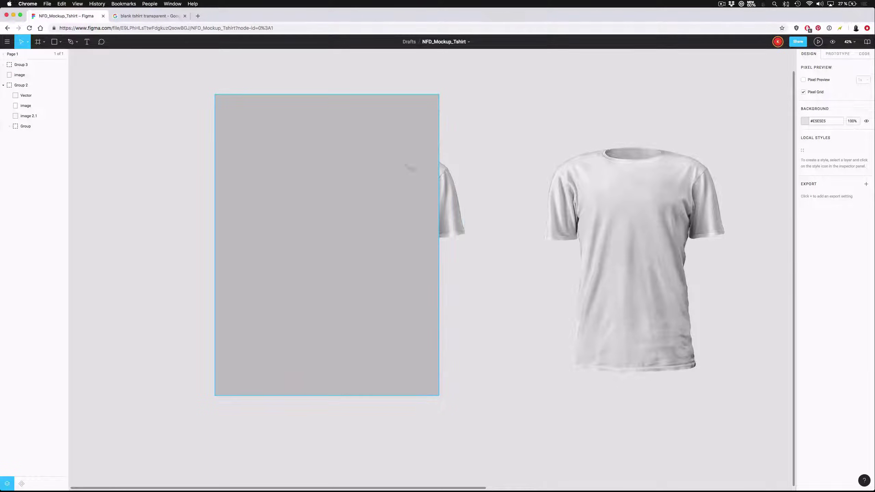
{"action": "left_click", "coordinate": [452, 194], "text": "super"}
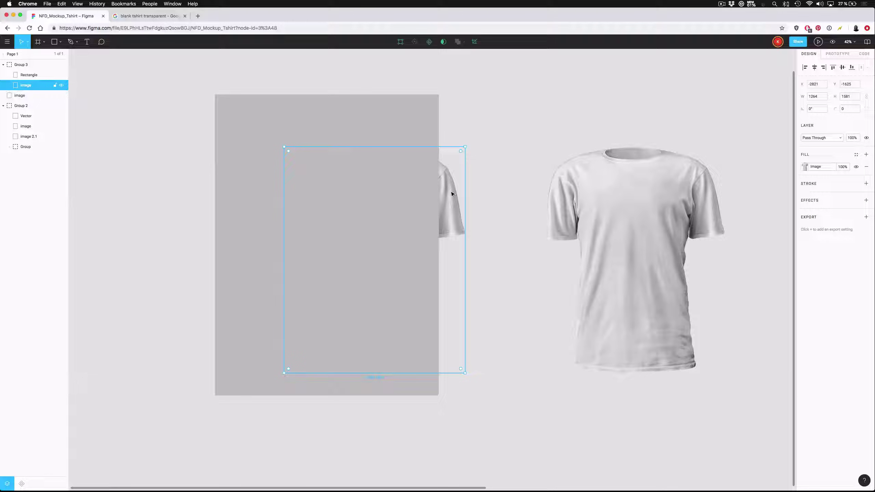
{"action": "right_click", "coordinate": [450, 193]}
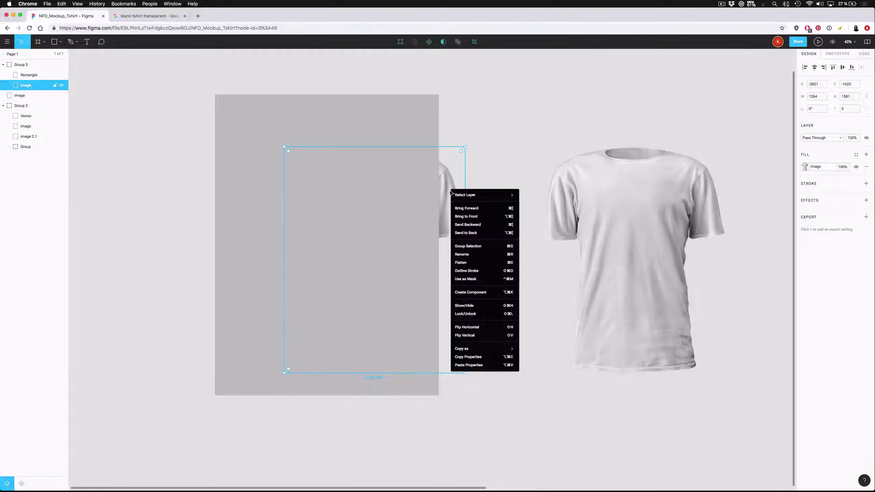
{"action": "left_click", "coordinate": [461, 279]}
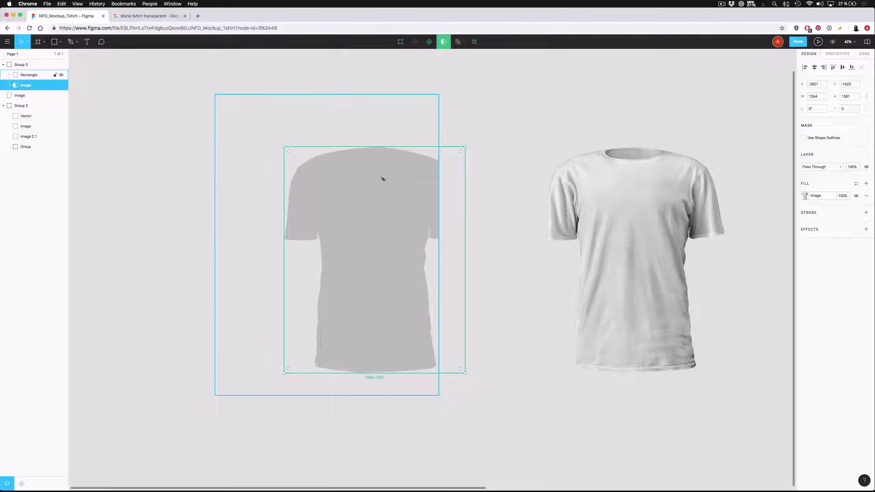
Reposition the grey shirt silhouette group to the left of the white shirt photo.
{"action": "left_click_drag", "start_coordinate": [377, 215], "coordinate": [341, 215]}
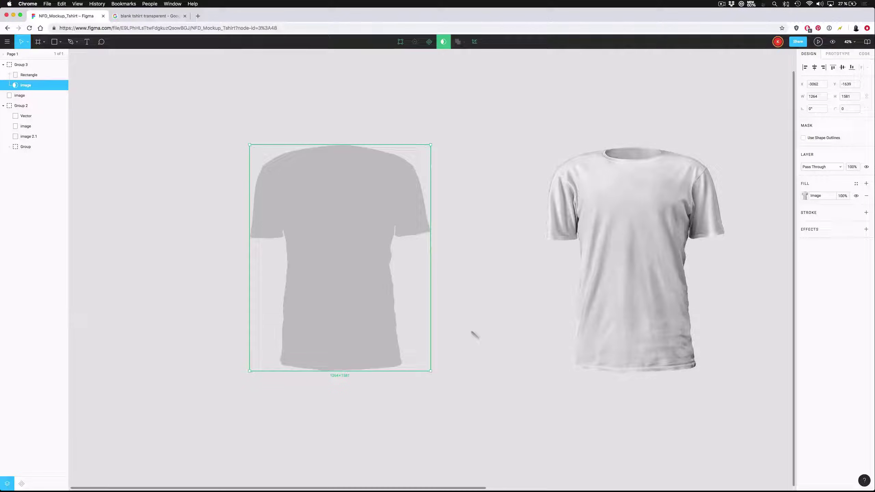
{"action": "left_click_drag", "start_coordinate": [356, 265], "coordinate": [353, 263]}
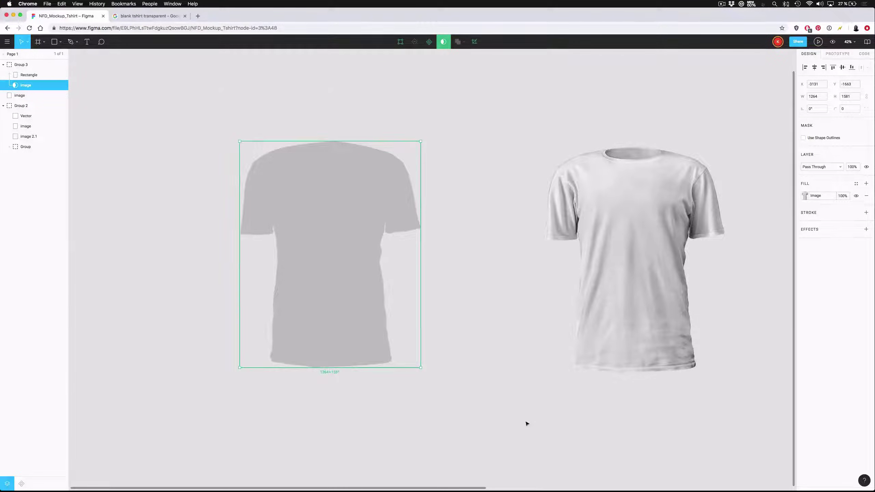
{"action": "left_click_drag", "start_coordinate": [326, 233], "coordinate": [328, 189]}
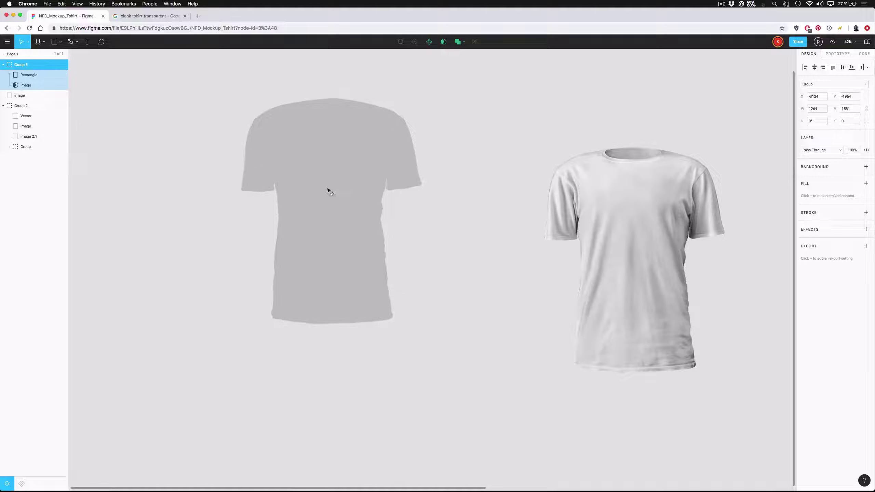
Move the grey shirt group into its final place.
{"action": "left_click", "coordinate": [400, 274]}
{"action": "left_click_drag", "start_coordinate": [342, 218], "coordinate": [365, 256]}
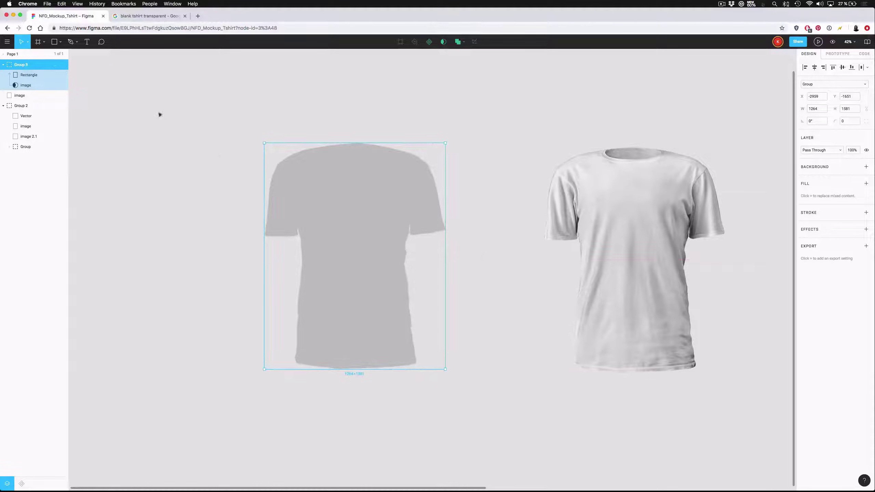
{"action": "left_click", "coordinate": [177, 105]}
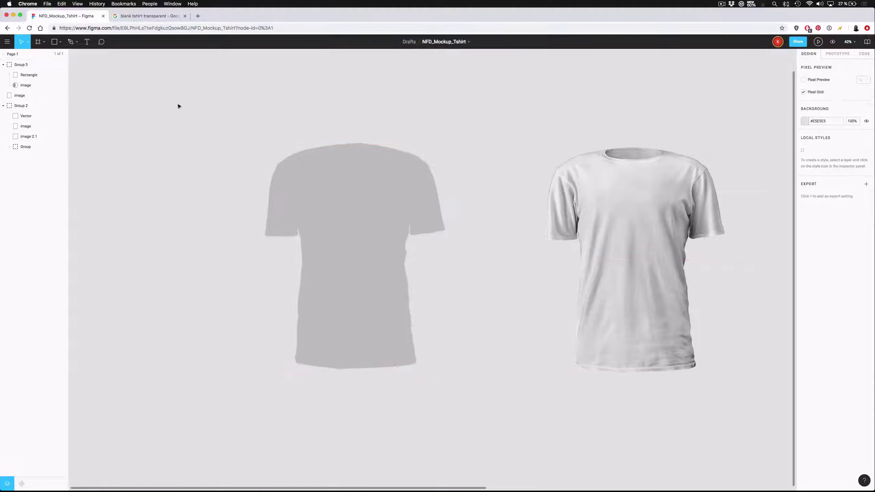
Set the masked rectangle's fill to a bright blue around #4360FE.
{"action": "left_click", "coordinate": [34, 75]}
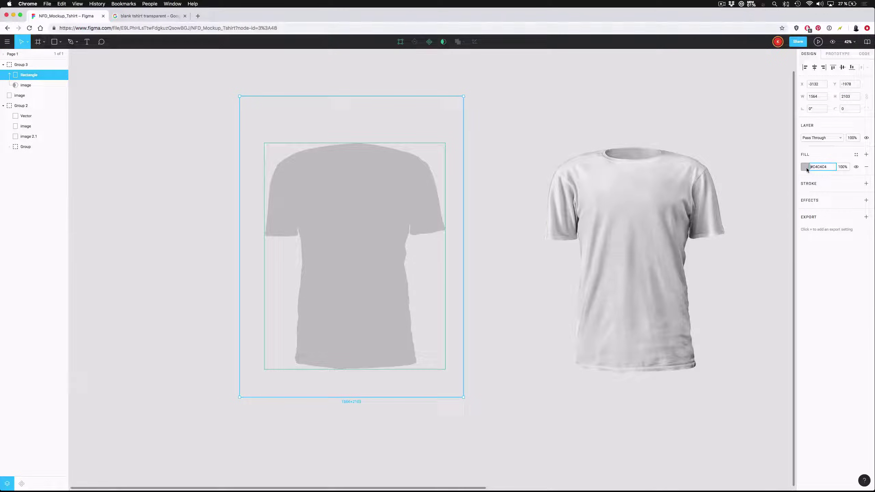
{"action": "left_click", "coordinate": [804, 167]}
{"action": "left_click", "coordinate": [775, 257]}
{"action": "left_click_drag", "start_coordinate": [770, 207], "coordinate": [786, 174]}
{"action": "left_click_drag", "start_coordinate": [775, 257], "coordinate": [774, 259]}
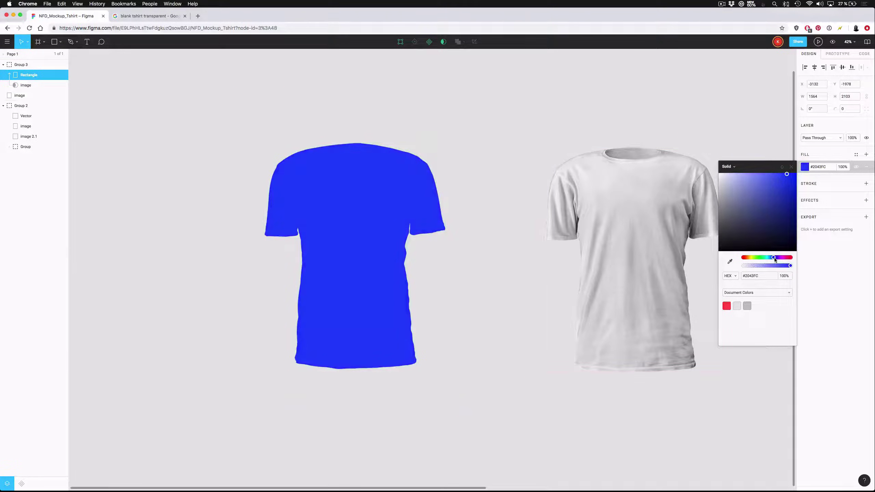
{"action": "left_click_drag", "start_coordinate": [753, 199], "coordinate": [780, 179]}
{"action": "left_click", "coordinate": [488, 405]}
{"action": "scroll", "coordinate": [256, 287], "scroll_direction": "down", "scroll_amount": 1}
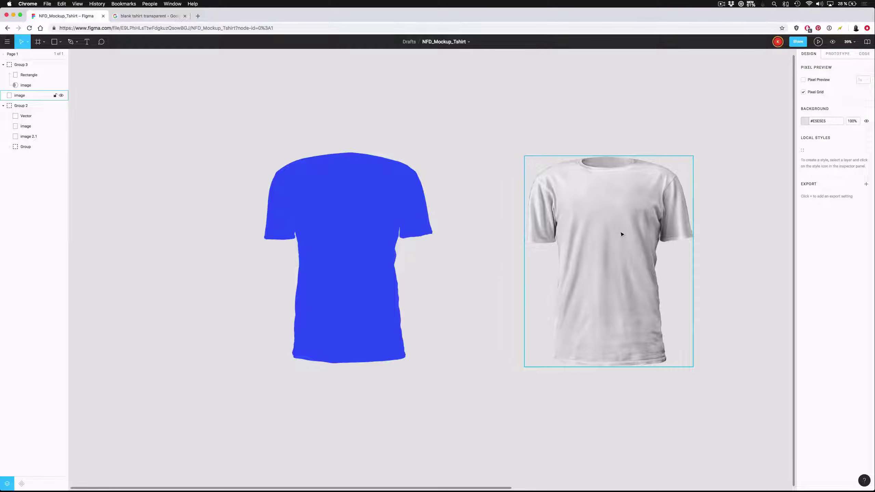
Move the white shirt photo over the blue shirt and bring it to the top.
{"action": "left_click_drag", "start_coordinate": [637, 250], "coordinate": [474, 269]}
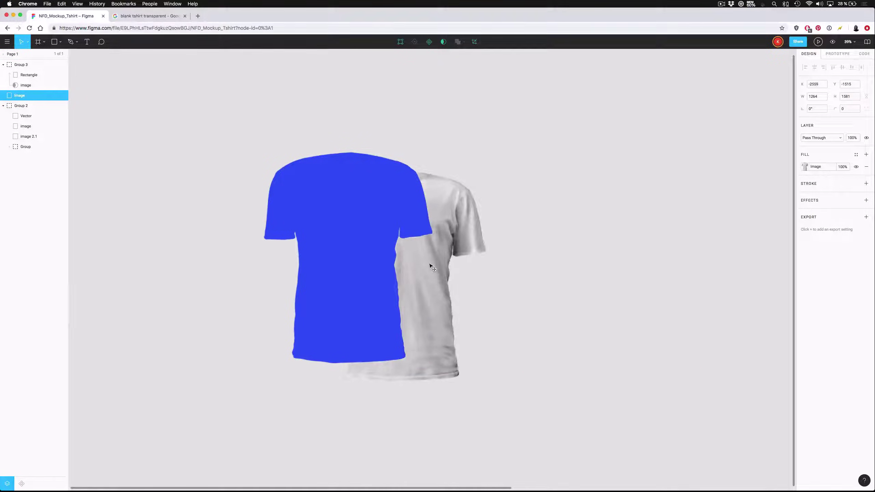
{"action": "left_click_drag", "start_coordinate": [431, 267], "coordinate": [341, 232]}
{"action": "key", "text": "Delete"}
{"action": "key", "text": "ctrl+z"}
{"action": "left_click", "coordinate": [530, 189]}
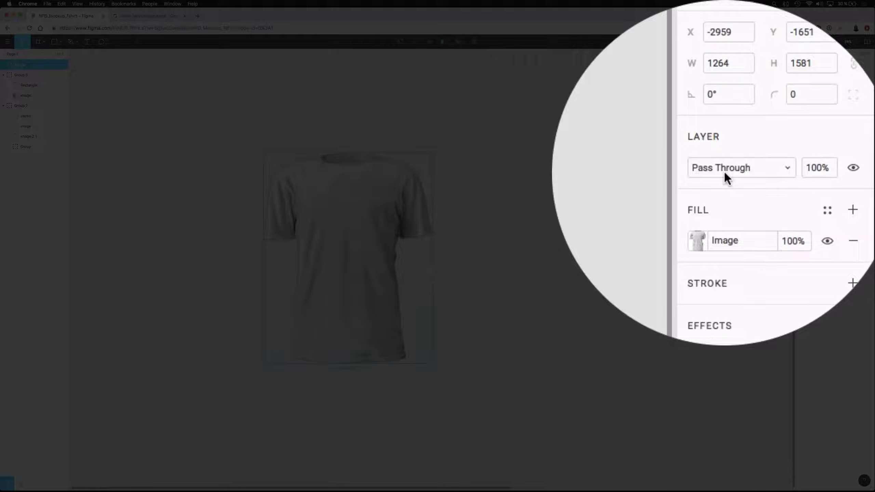
Set the shirt photo's blend mode to Multiply and align it over the blue silhouette.
{"action": "left_click", "coordinate": [807, 138]}
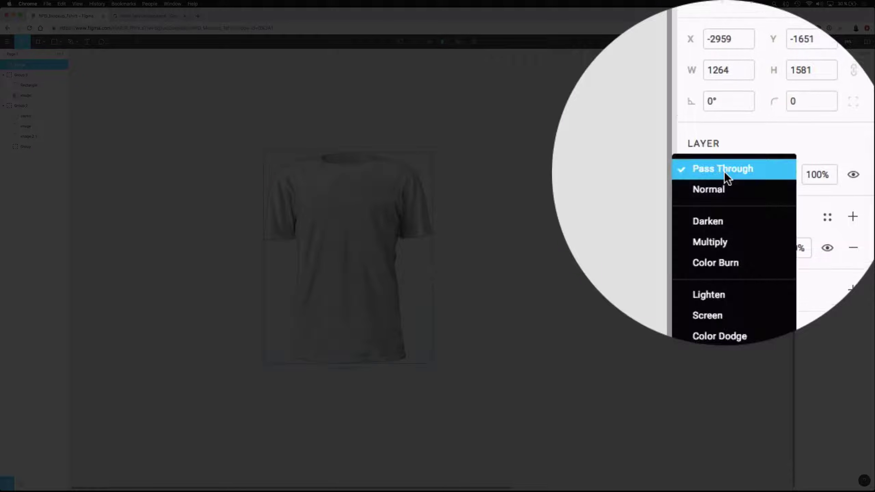
{"action": "left_click", "coordinate": [711, 172]}
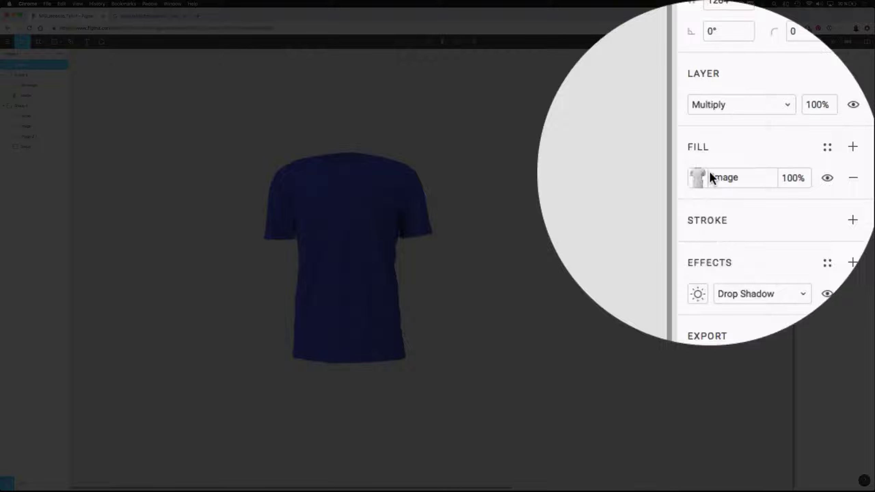
{"action": "mouse_move", "coordinate": [355, 226]}
{"action": "left_mouse_down"}
{"action": "mouse_move", "coordinate": [346, 229]}
{"action": "mouse_move", "coordinate": [352, 233]}
{"action": "left_mouse_up"}
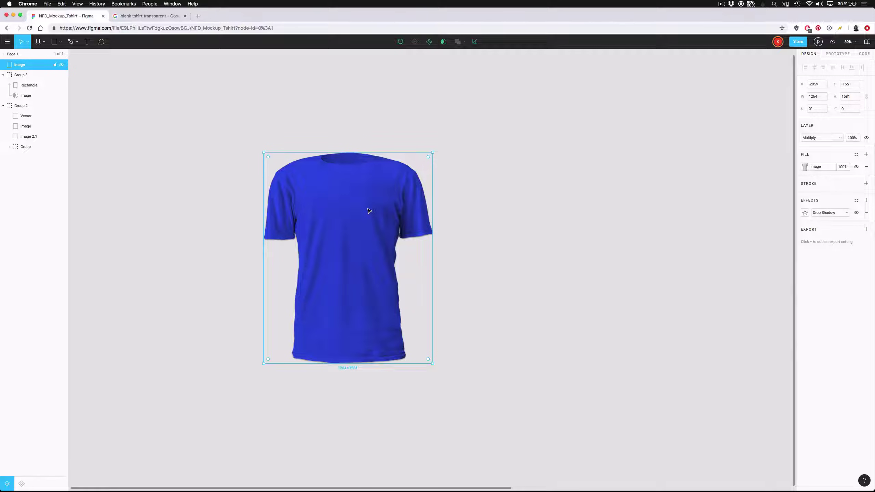
{"action": "mouse_move", "coordinate": [369, 211]}
{"action": "left_mouse_down"}
{"action": "mouse_move", "coordinate": [387, 189]}
{"action": "mouse_move", "coordinate": [387, 209]}
{"action": "mouse_move", "coordinate": [377, 215]}
{"action": "left_mouse_up"}
{"action": "key", "text": "ctrl+z"}
Drop the bearded-face avatar image into Figma and place it on the blue shirt's chest.
{"action": "left_click_drag", "start_coordinate": [873, 191], "coordinate": [835, 191]}
{"action": "left_click_drag", "start_coordinate": [852, 24], "coordinate": [588, 162]}
{"action": "key", "text": "ctrl+Up"}
{"action": "key", "text": "ctrl+Up"}
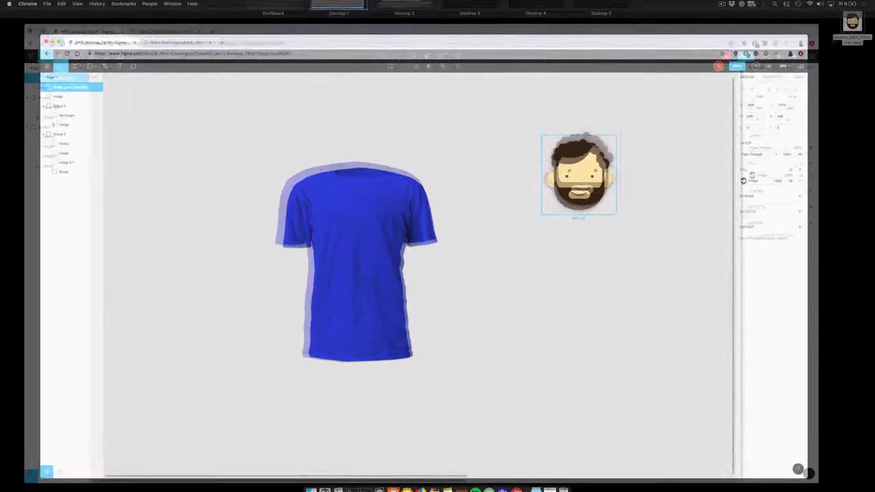
{"action": "left_click", "coordinate": [727, 181]}
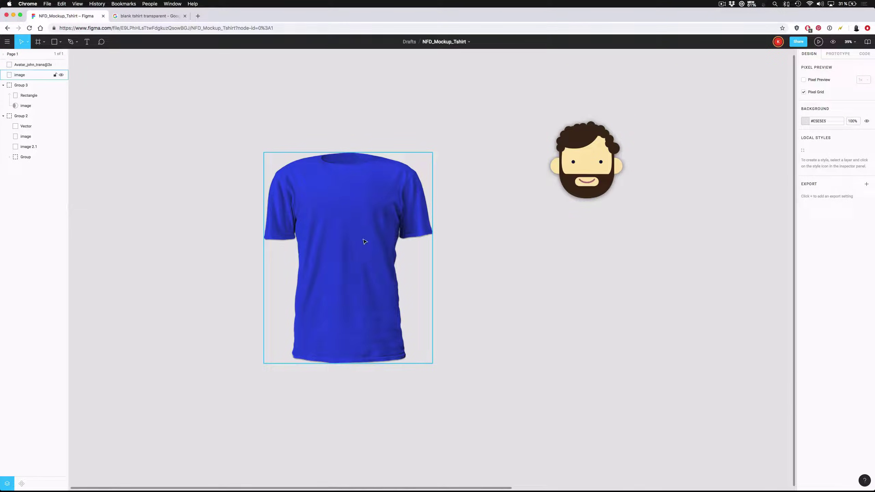
{"action": "left_click_drag", "start_coordinate": [365, 240], "coordinate": [566, 270]}
{"action": "left_click_drag", "start_coordinate": [593, 170], "coordinate": [354, 235]}
{"action": "left_click", "coordinate": [517, 127]}
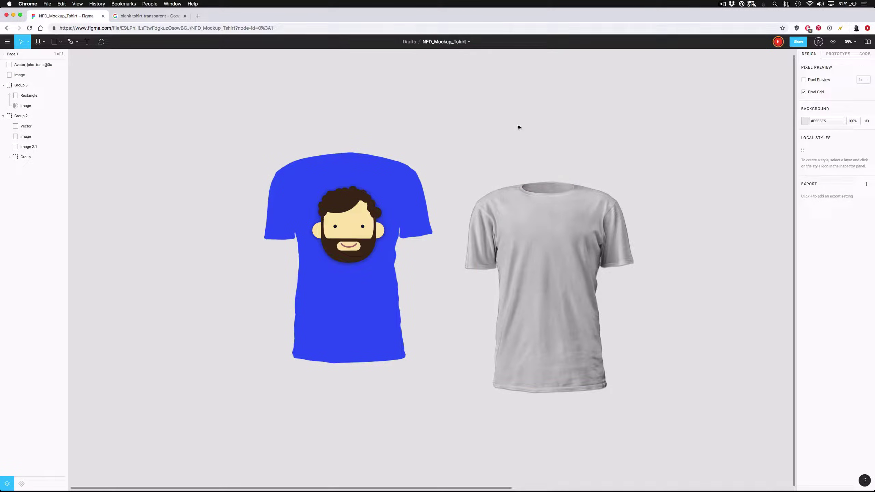
Cut and paste the shirt photo above the avatar and align it over the blue shirt.
{"action": "left_click", "coordinate": [513, 237]}
{"action": "left_click_drag", "start_coordinate": [539, 246], "coordinate": [394, 222]}
{"action": "key", "text": "super+x"}
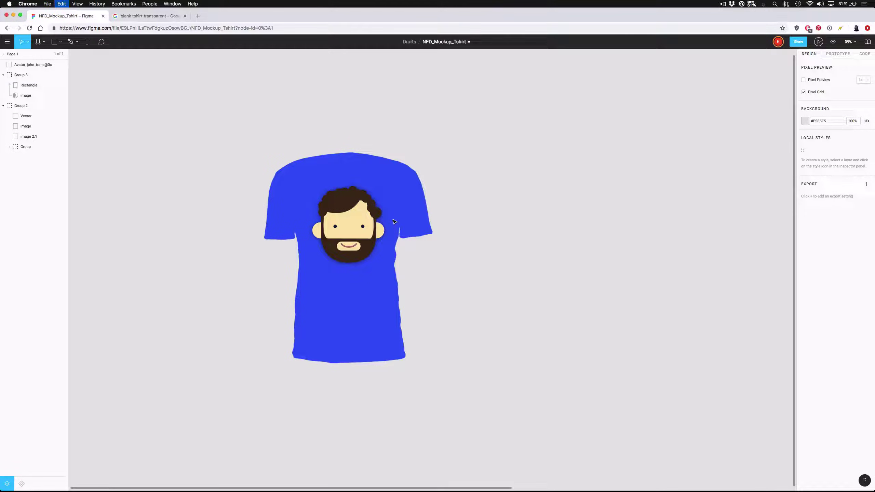
{"action": "key", "text": "super+v"}
{"action": "left_click_drag", "start_coordinate": [404, 271], "coordinate": [350, 262]}
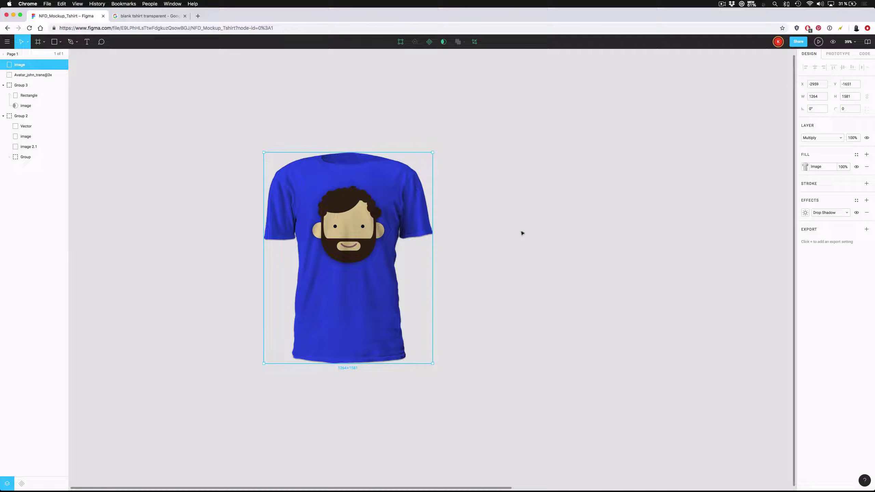
{"action": "left_click", "coordinate": [520, 232]}
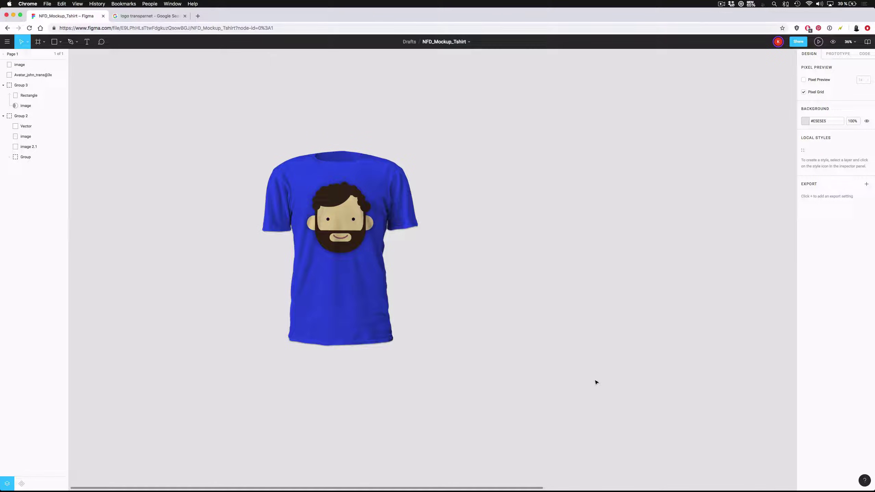
Group the photo, avatar and shirt layers, then place a duplicate group beside it.
{"action": "left_click_drag", "start_coordinate": [501, 386], "coordinate": [211, 143]}
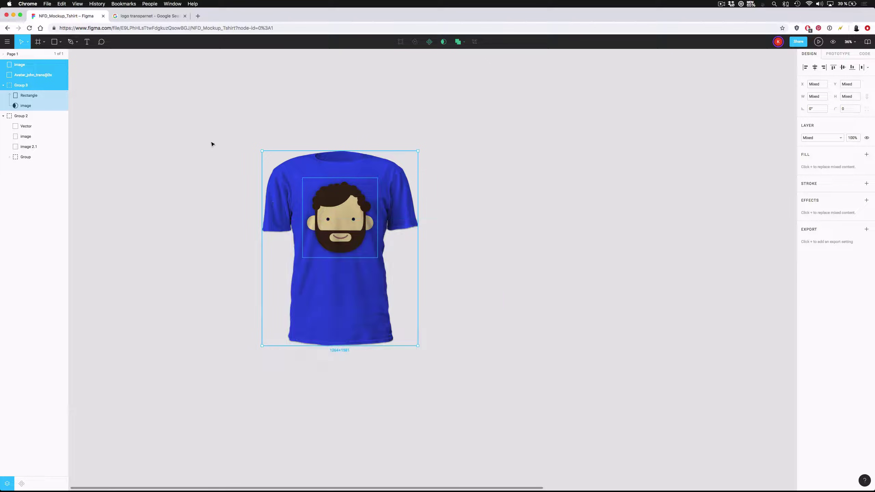
{"action": "key", "text": "super+g"}
{"action": "left_click_drag", "start_coordinate": [366, 243], "coordinate": [310, 214]}
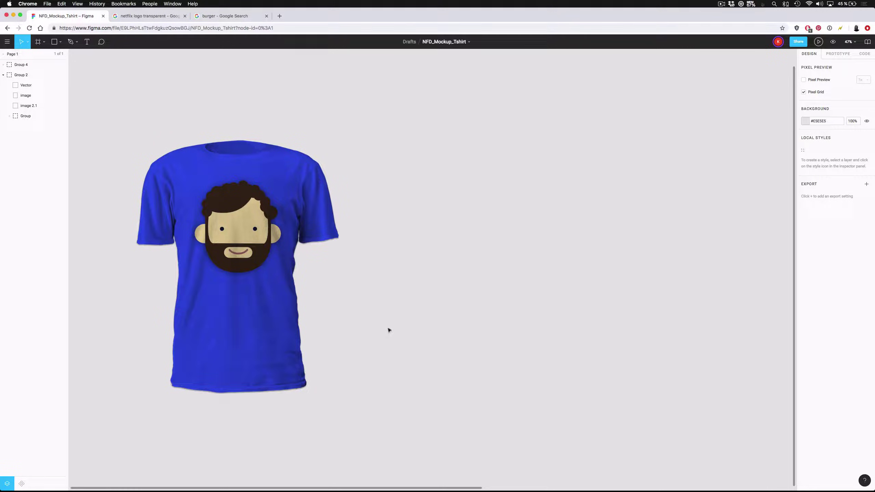
{"action": "left_click", "coordinate": [293, 324]}
{"action": "left_click_drag", "start_coordinate": [223, 237], "coordinate": [444, 234]}
{"action": "left_click", "coordinate": [643, 246]}
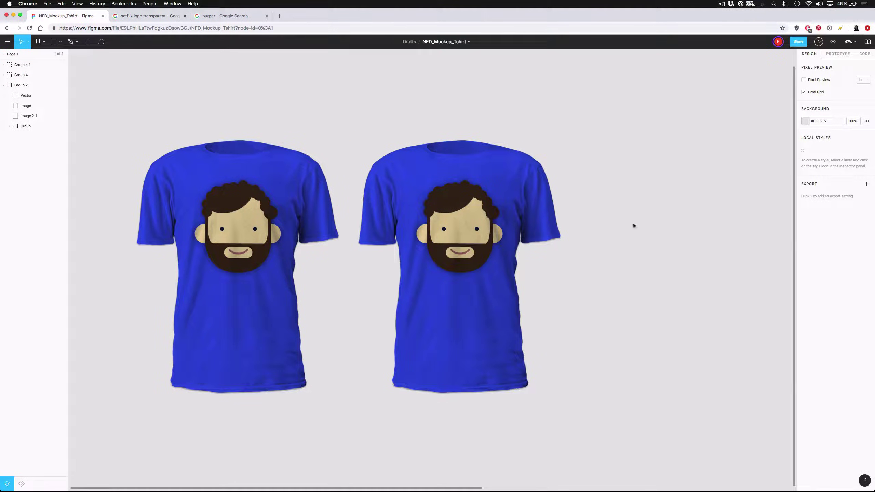
Copy the Netflix logo image from the Google Images results.
{"action": "left_click", "coordinate": [151, 16]}
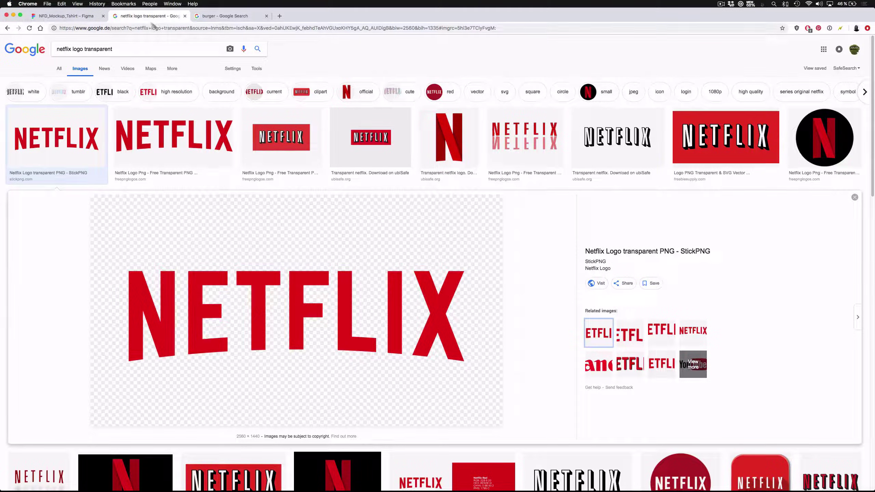
{"action": "right_click", "coordinate": [302, 273]}
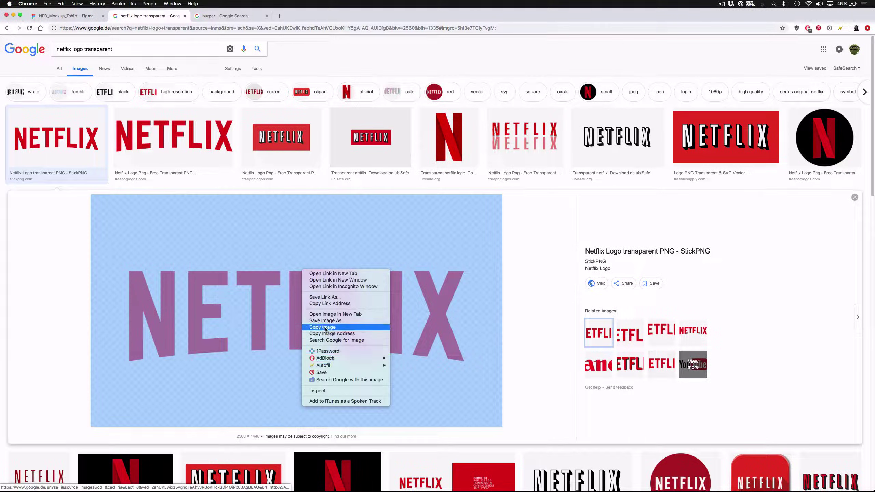
{"action": "left_click", "coordinate": [311, 332]}
{"action": "left_click", "coordinate": [73, 19]}
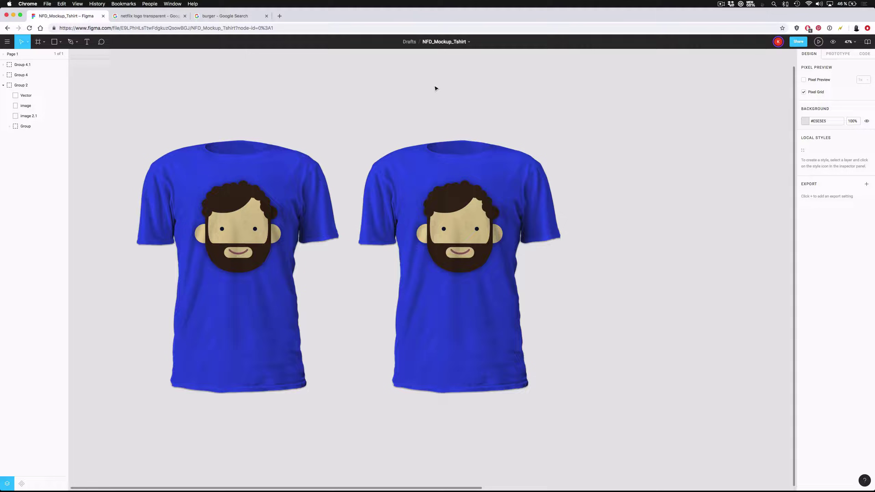
Paste the Netflix logo at half size into Group 4.1, replacing the bearded-face avatar.
{"action": "key", "text": "cmd+v"}
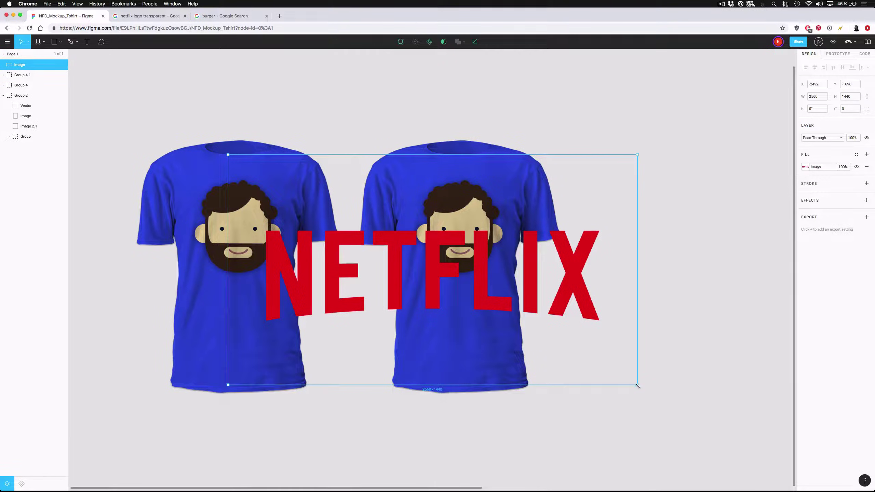
{"action": "left_click_drag", "start_coordinate": [637, 384], "coordinate": [456, 224]}
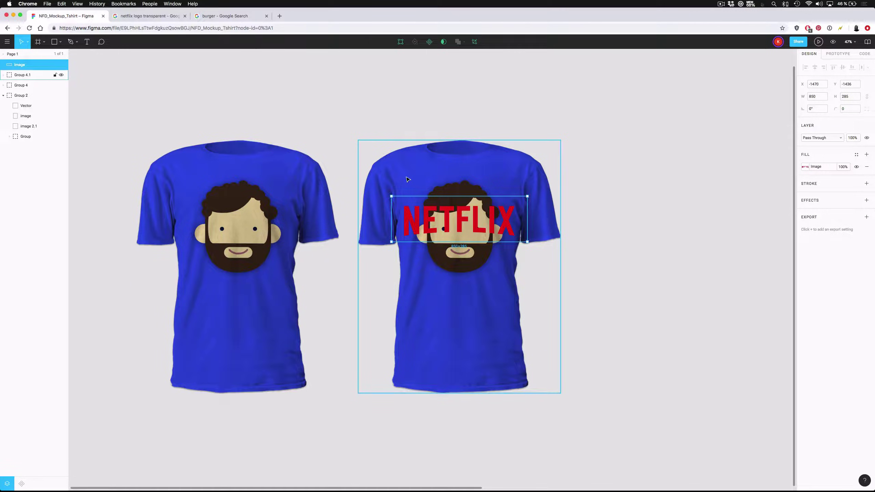
{"action": "left_click", "coordinate": [4, 75]}
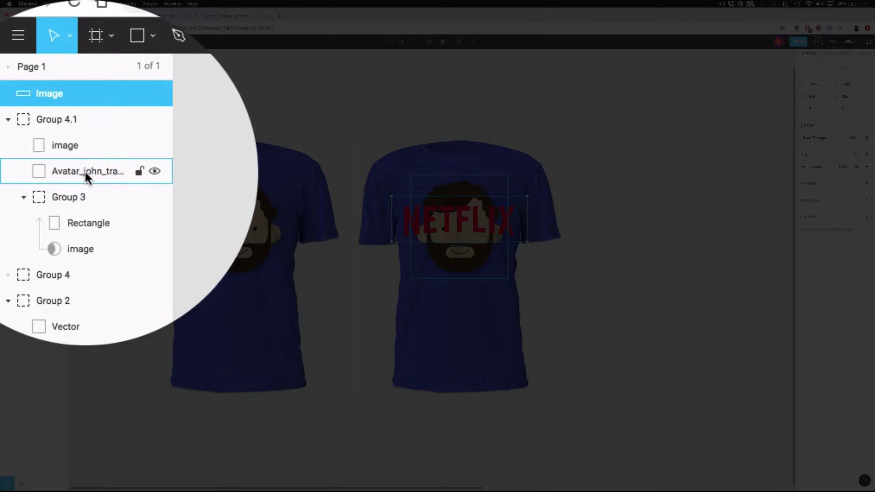
{"action": "left_click_drag", "start_coordinate": [49, 88], "coordinate": [78, 134]}
{"action": "left_click_drag", "start_coordinate": [80, 173], "coordinate": [83, 174]}
{"action": "key", "text": "Delete"}
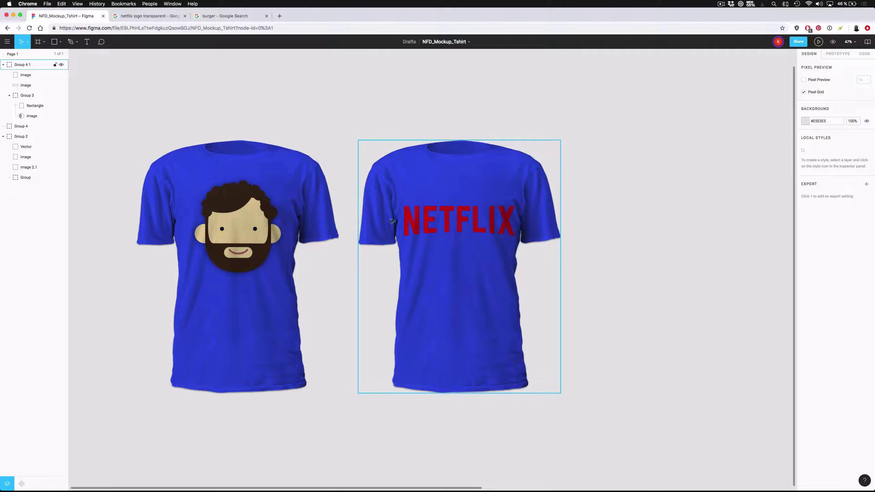
Change the Netflix shirt's rectangle fill from blue to yellow, about #FFEF5B.
{"action": "left_click", "coordinate": [29, 106]}
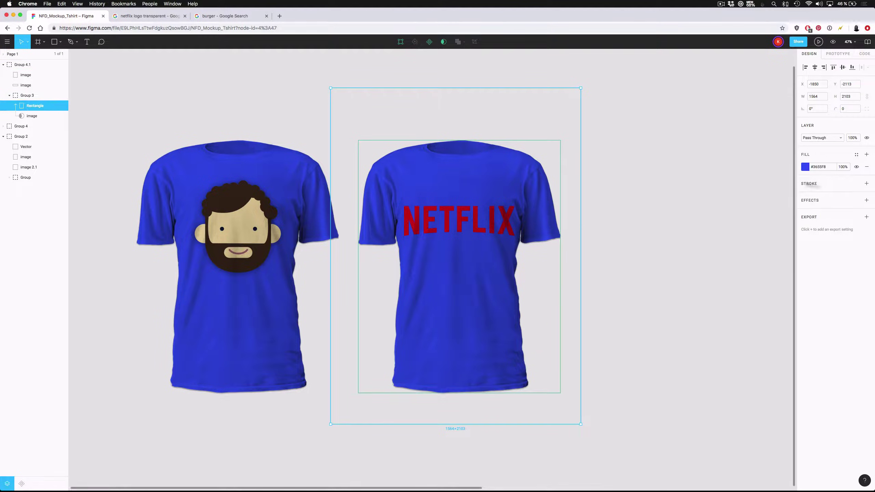
{"action": "left_click", "coordinate": [806, 168]}
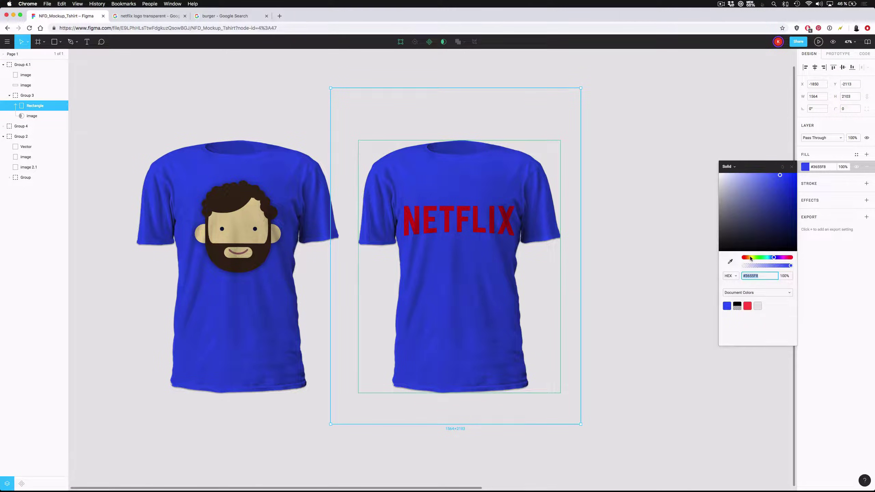
{"action": "left_click_drag", "start_coordinate": [751, 259], "coordinate": [752, 258]}
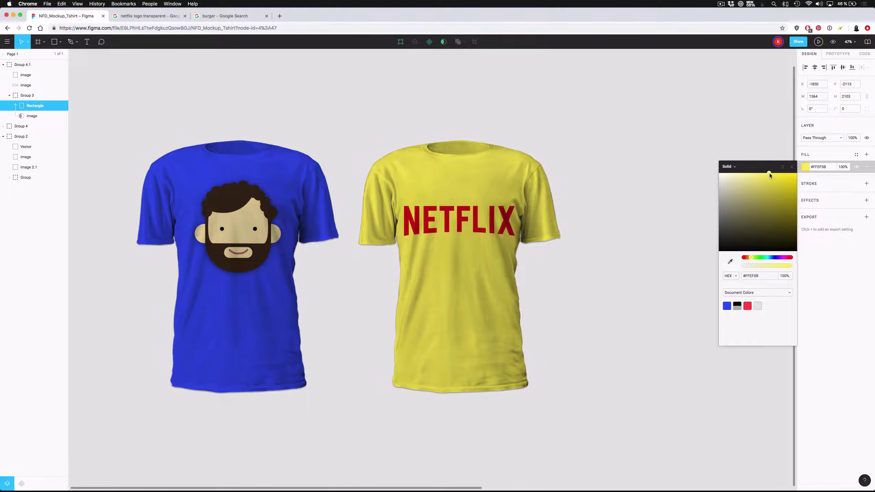
{"action": "left_click", "coordinate": [303, 108]}
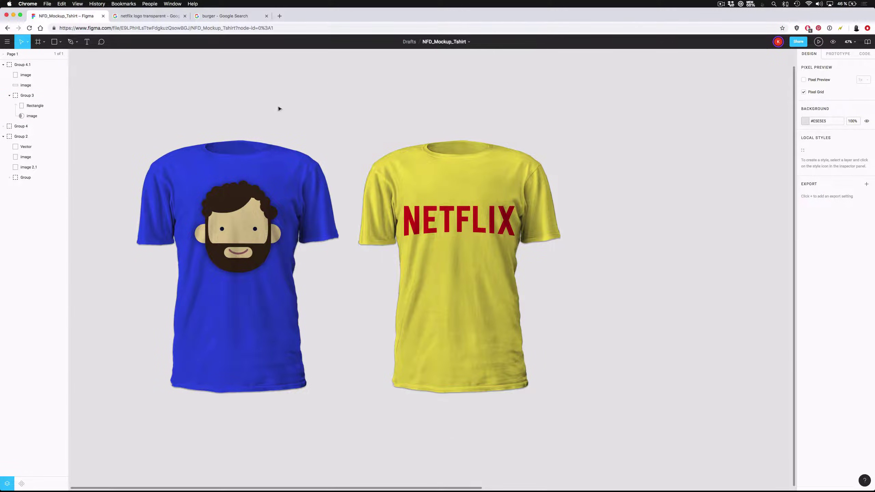
{"action": "left_click", "coordinate": [440, 241]}
Duplicate the yellow NETFLIX shirt as a third tee placed to its right.
{"action": "scroll", "coordinate": [244, 128], "scroll_direction": "down", "scroll_amount": 5}
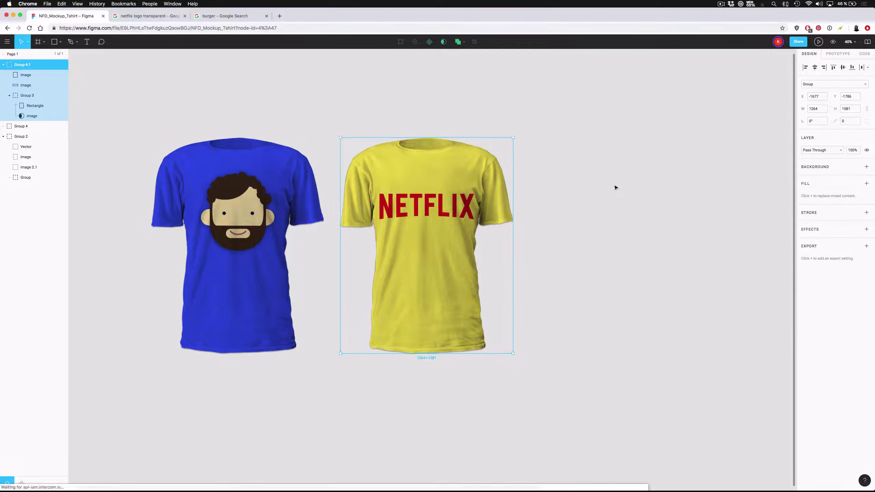
{"action": "left_click", "coordinate": [615, 187]}
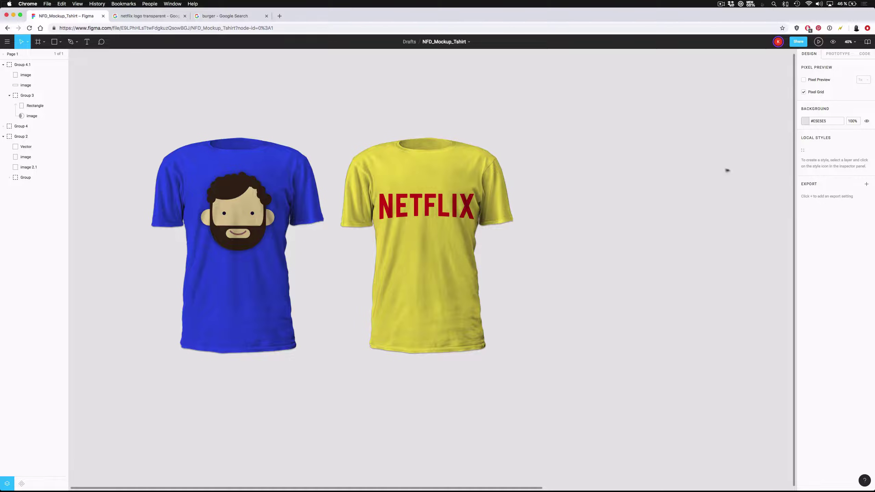
{"action": "scroll", "coordinate": [757, 175], "scroll_direction": "up", "scroll_amount": 5}
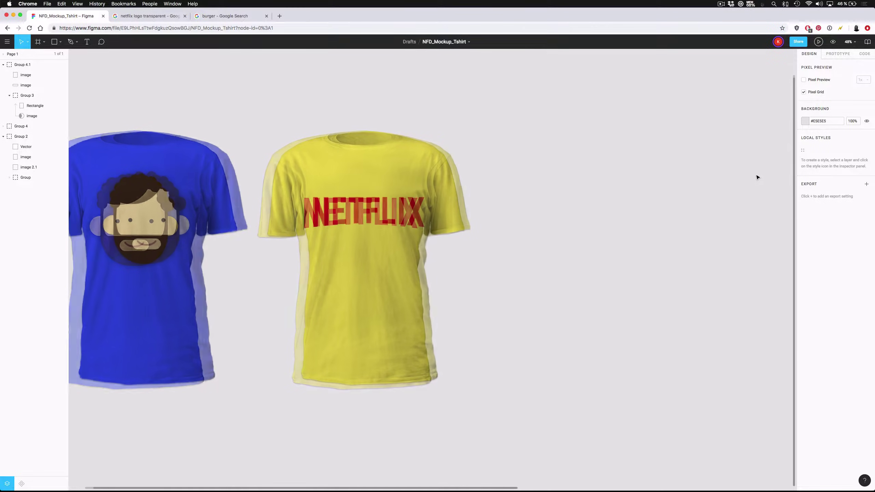
{"action": "scroll", "coordinate": [754, 176], "scroll_direction": "down", "scroll_amount": 1}
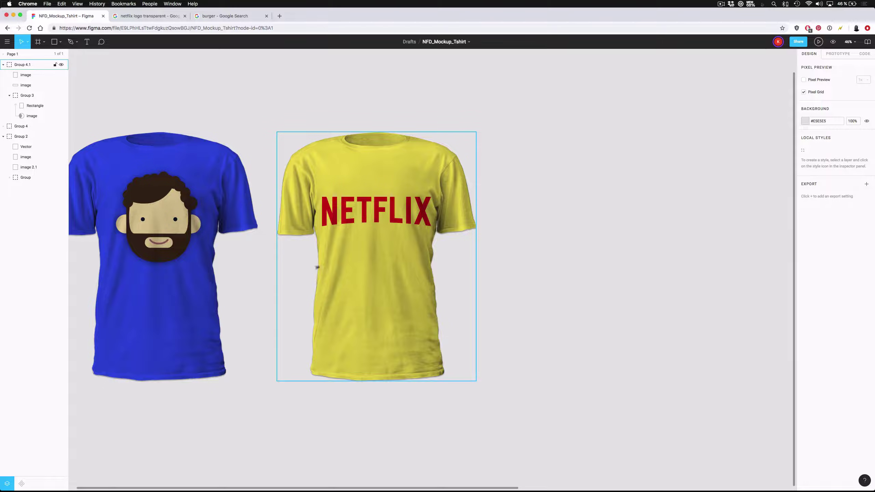
{"action": "scroll", "coordinate": [134, 190], "scroll_direction": "down", "scroll_amount": 3}
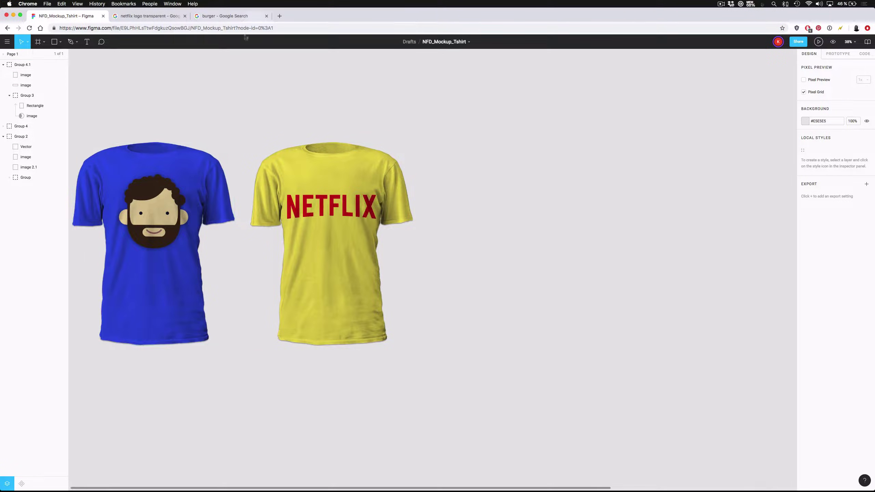
{"action": "left_click", "coordinate": [325, 177]}
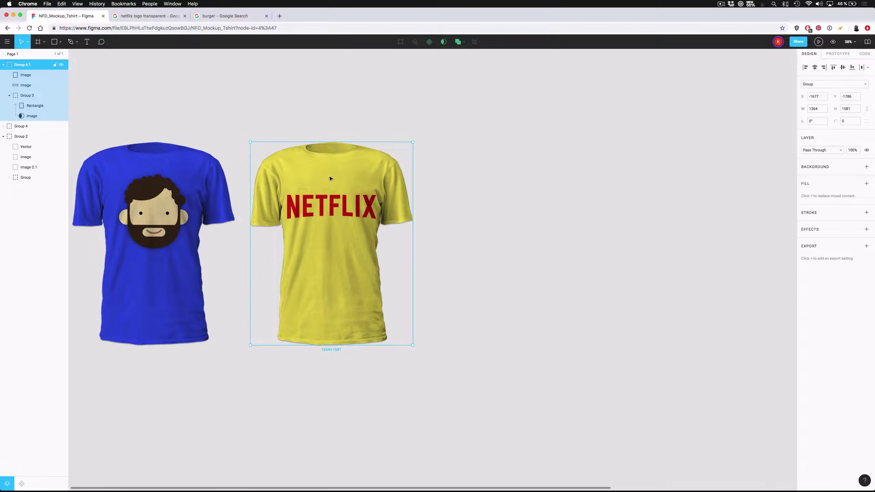
{"action": "left_click_drag", "start_coordinate": [323, 180], "coordinate": [520, 174]}
{"action": "left_click", "coordinate": [720, 157]}
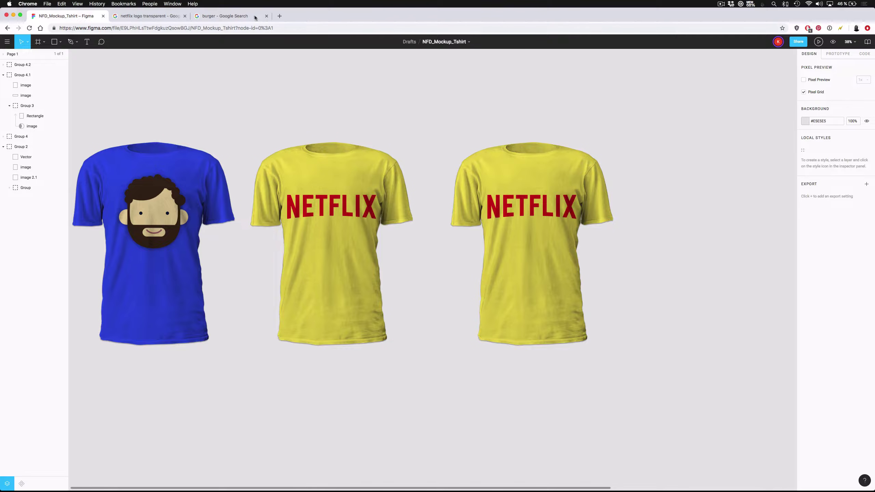
Copy the burger photo from the Google image search results.
{"action": "left_click", "coordinate": [223, 16]}
{"action": "scroll", "coordinate": [302, 291], "scroll_direction": "down", "scroll_amount": 3}
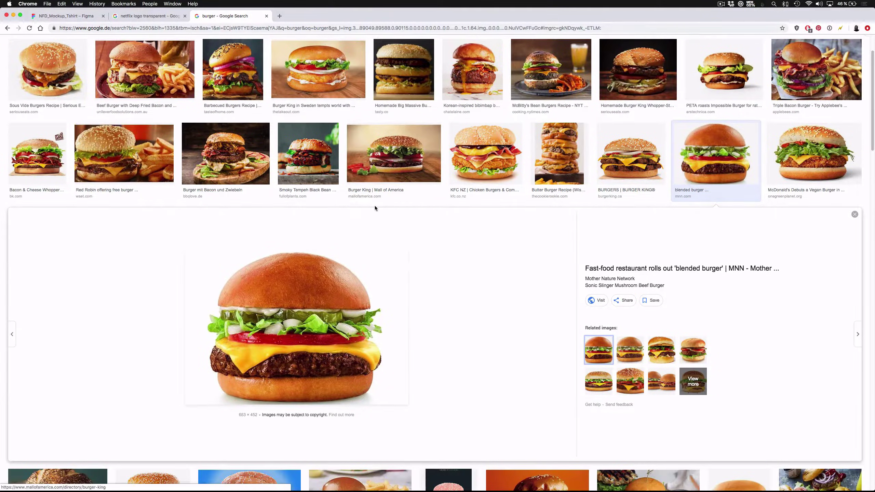
{"action": "right_click", "coordinate": [302, 291]}
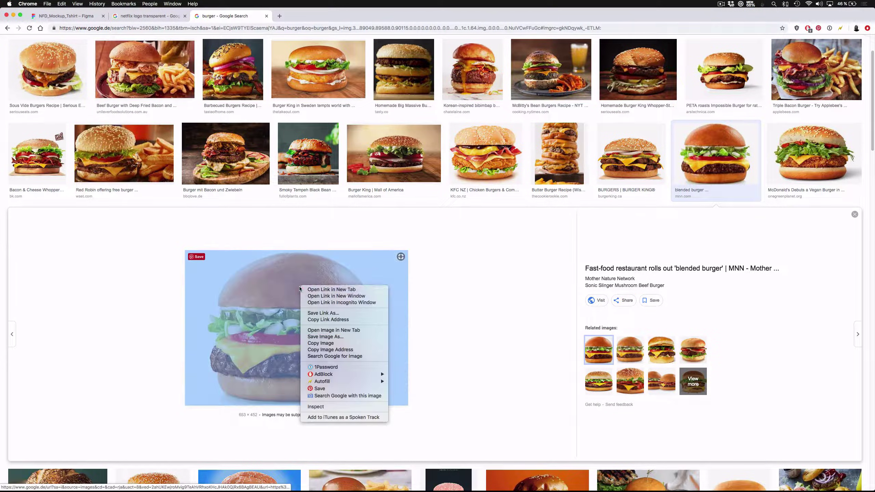
{"action": "left_click", "coordinate": [317, 339]}
Paste the burger photo into the mockup, scale it to shirt size, and place it beside the third tee.
{"action": "left_click", "coordinate": [72, 17]}
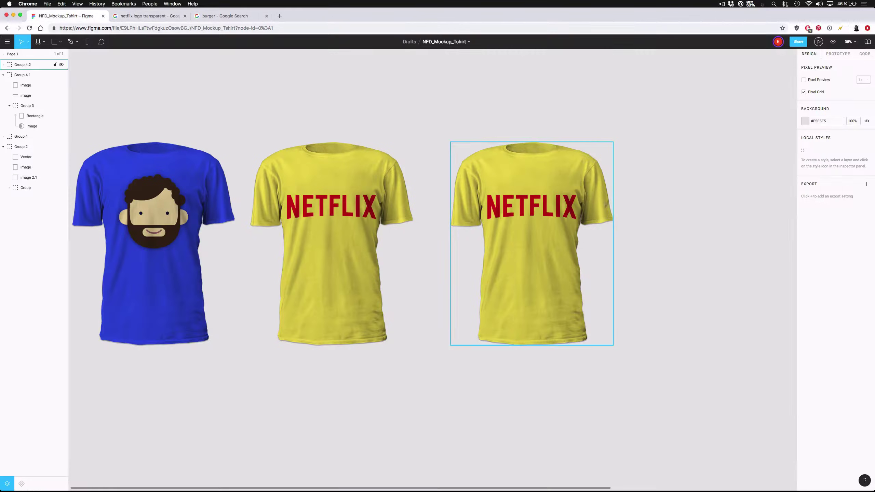
{"action": "right_click", "coordinate": [554, 84]}
{"action": "left_click", "coordinate": [496, 83]}
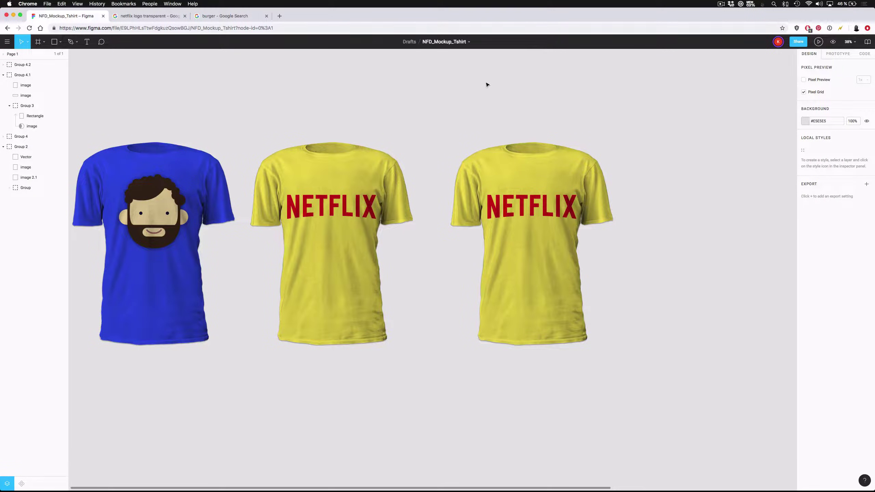
{"action": "key", "text": "super+v"}
{"action": "left_click_drag", "start_coordinate": [433, 271], "coordinate": [614, 90]}
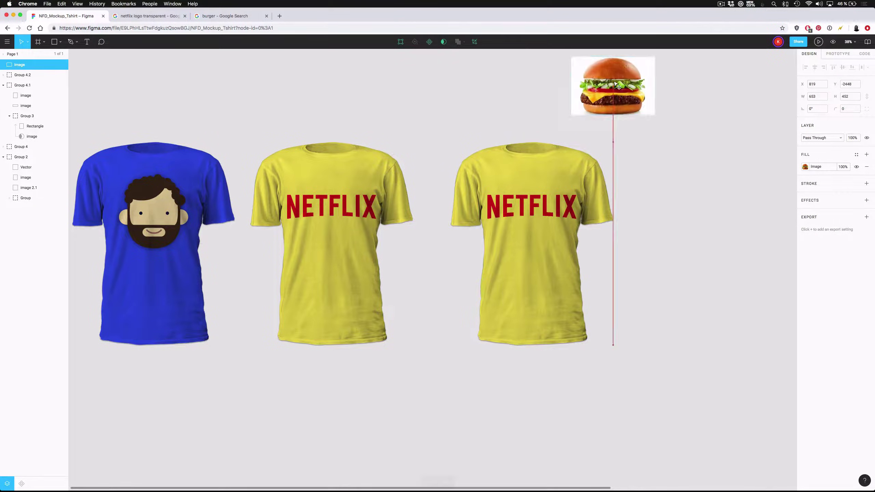
{"action": "left_click_drag", "start_coordinate": [656, 116], "coordinate": [775, 296]}
{"action": "left_click_drag", "start_coordinate": [682, 198], "coordinate": [691, 284]}
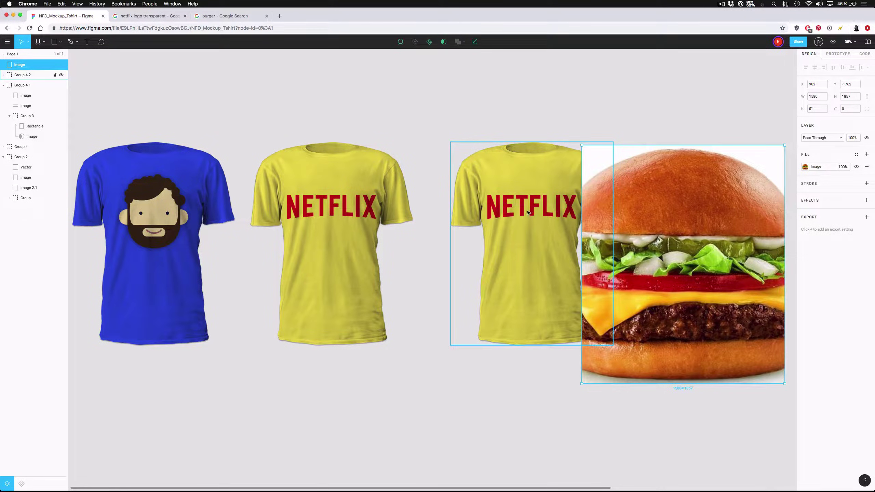
{"action": "left_click_drag", "start_coordinate": [693, 228], "coordinate": [729, 192]}
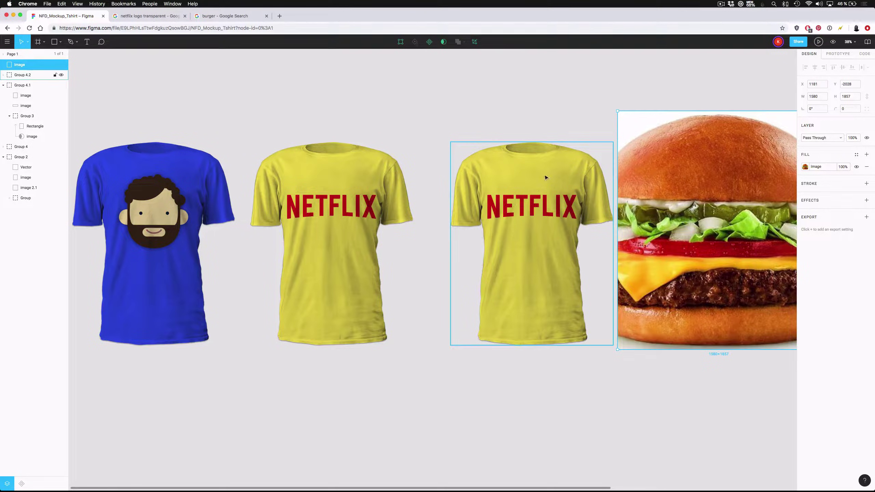
Move the burger image into the third shirt's Group 3 above its Rectangle and align it as the print.
{"action": "left_click", "coordinate": [541, 186]}
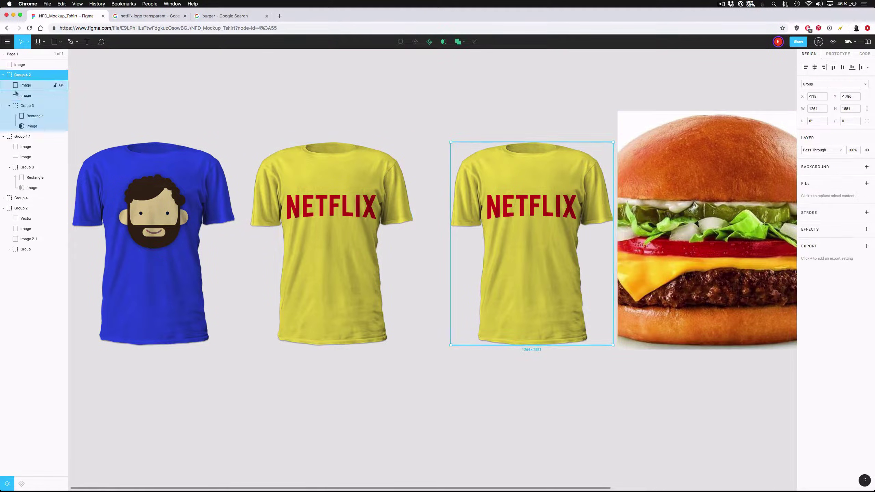
{"action": "left_click", "coordinate": [34, 118]}
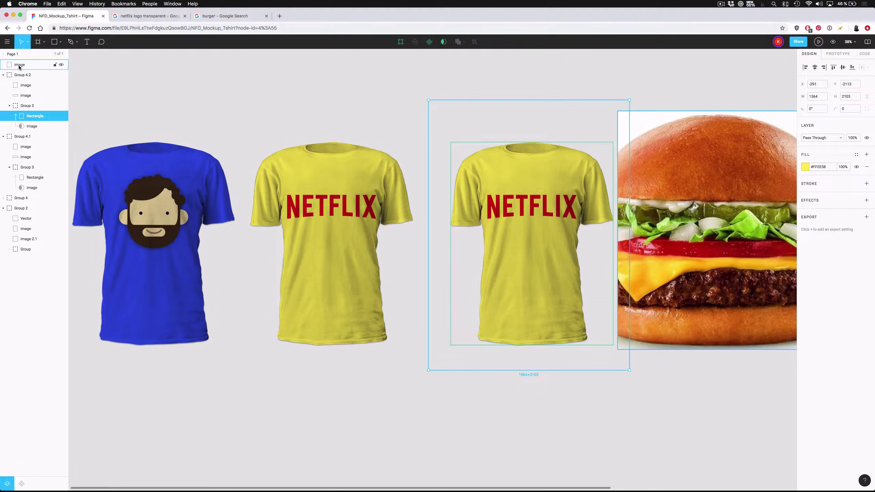
{"action": "left_click_drag", "start_coordinate": [20, 65], "coordinate": [35, 112]}
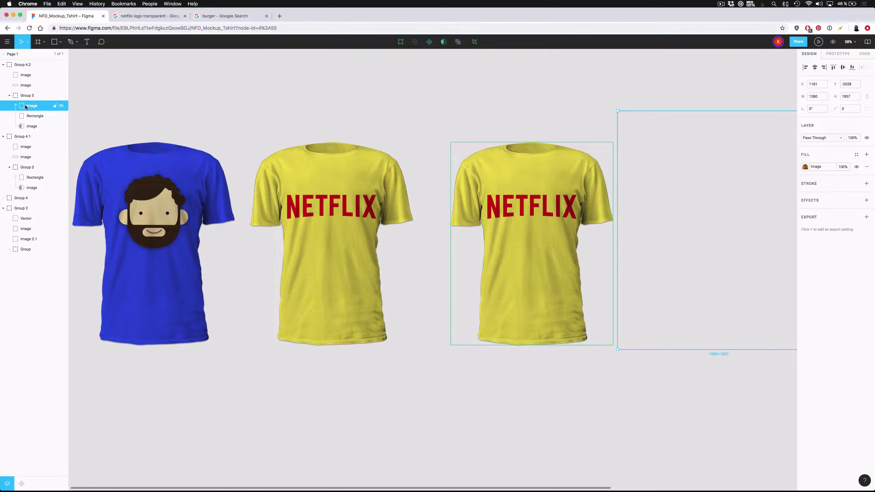
{"action": "key", "text": "Left"}
{"action": "key", "text": "Left"}
{"action": "key", "text": "Left"}
{"action": "key", "text": "Left"}
{"action": "key", "text": "Left"}
{"action": "key", "text": "Left"}
{"action": "key", "text": "Left"}
{"action": "key", "text": "Left"}
{"action": "key", "text": "Left"}
{"action": "key", "text": "Left"}
{"action": "key", "text": "Left"}
{"action": "key", "text": "Left"}
{"action": "key", "text": "Left"}
{"action": "key", "text": "Left"}
{"action": "key", "text": "Left"}
{"action": "key", "text": "Left"}
{"action": "key", "text": "Left"}
{"action": "key", "text": "Left"}
{"action": "key", "text": "Left"}
{"action": "key", "text": "Left"}
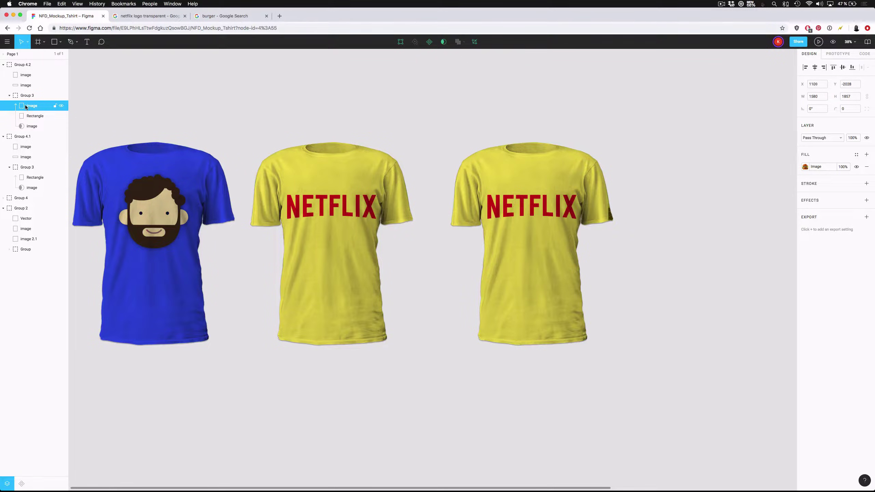
{"action": "key", "text": "shift+Left"}
{"action": "key", "text": "shift+Left"}
{"action": "key", "text": "shift+Left"}
{"action": "key", "text": "shift+Left"}
{"action": "key", "text": "shift+Left"}
{"action": "key", "text": "shift+Left"}
{"action": "key", "text": "shift+Left"}
{"action": "key", "text": "shift+Left"}
{"action": "key", "text": "shift+Left"}
{"action": "key", "text": "shift+Left"}
{"action": "key", "text": "shift+Left"}
{"action": "key", "text": "shift+Left"}
{"action": "key", "text": "shift+Left"}
{"action": "key", "text": "shift+Left"}
{"action": "key", "text": "shift+Left"}
{"action": "key", "text": "shift+Left"}
{"action": "key", "text": "shift+Left"}
{"action": "key", "text": "shift+Left"}
{"action": "key", "text": "shift+Left"}
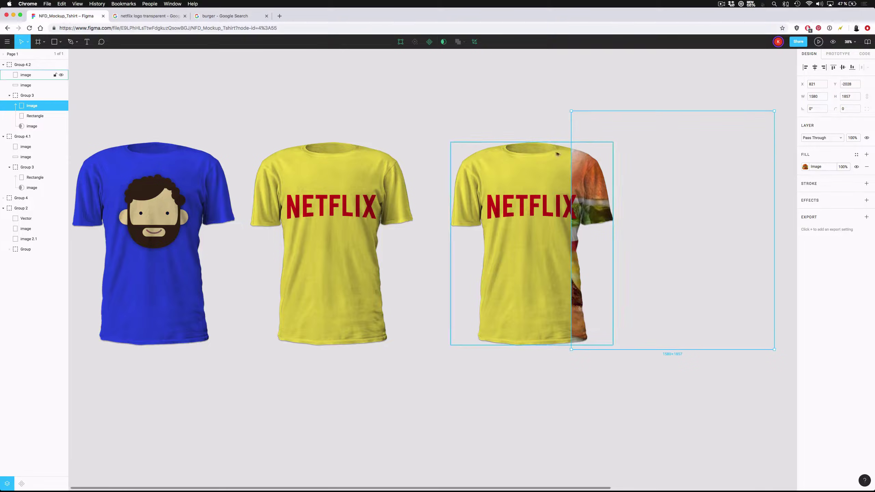
{"action": "left_click_drag", "start_coordinate": [583, 170], "coordinate": [445, 170]}
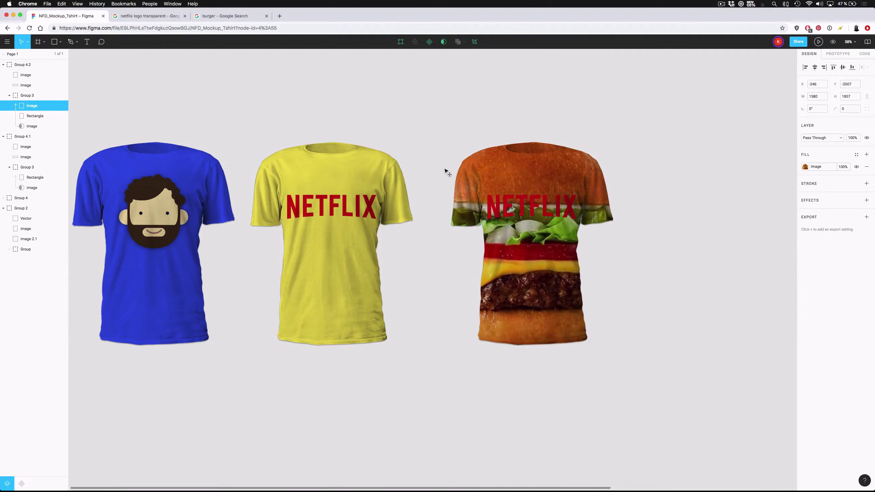
Delete the NETFLIX logo from the burger-print shirt.
{"action": "left_click", "coordinate": [699, 149]}
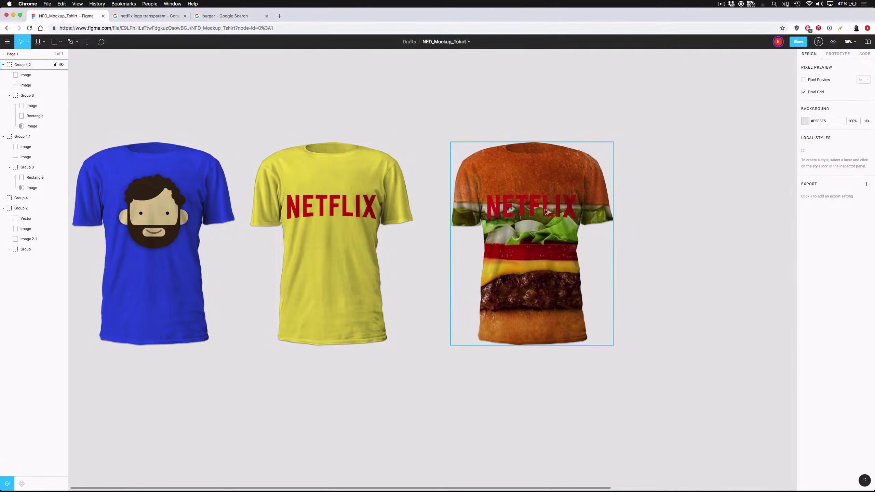
{"action": "left_click", "coordinate": [21, 88]}
{"action": "key", "text": "Delete"}
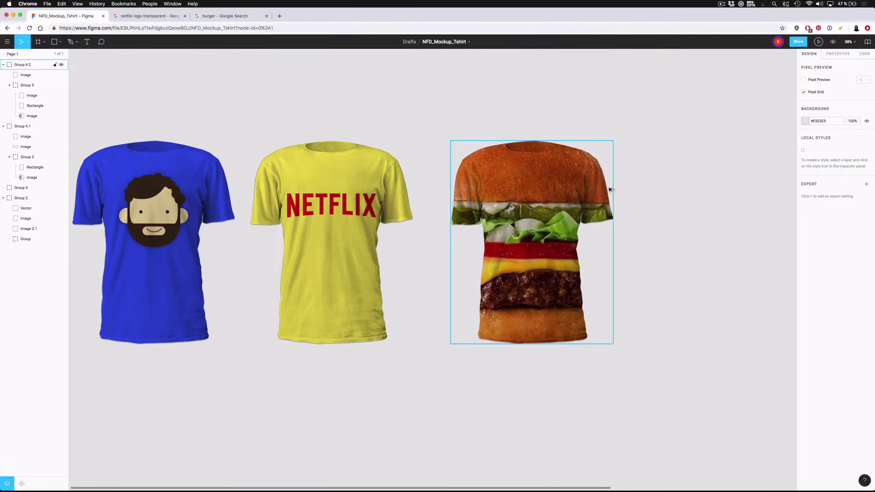
{"action": "scroll", "coordinate": [611, 187], "scroll_direction": "down", "scroll_amount": 2}
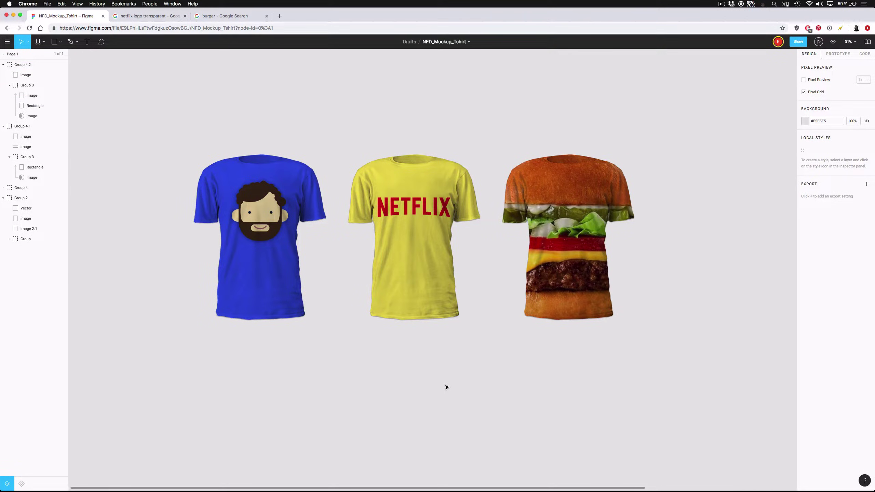